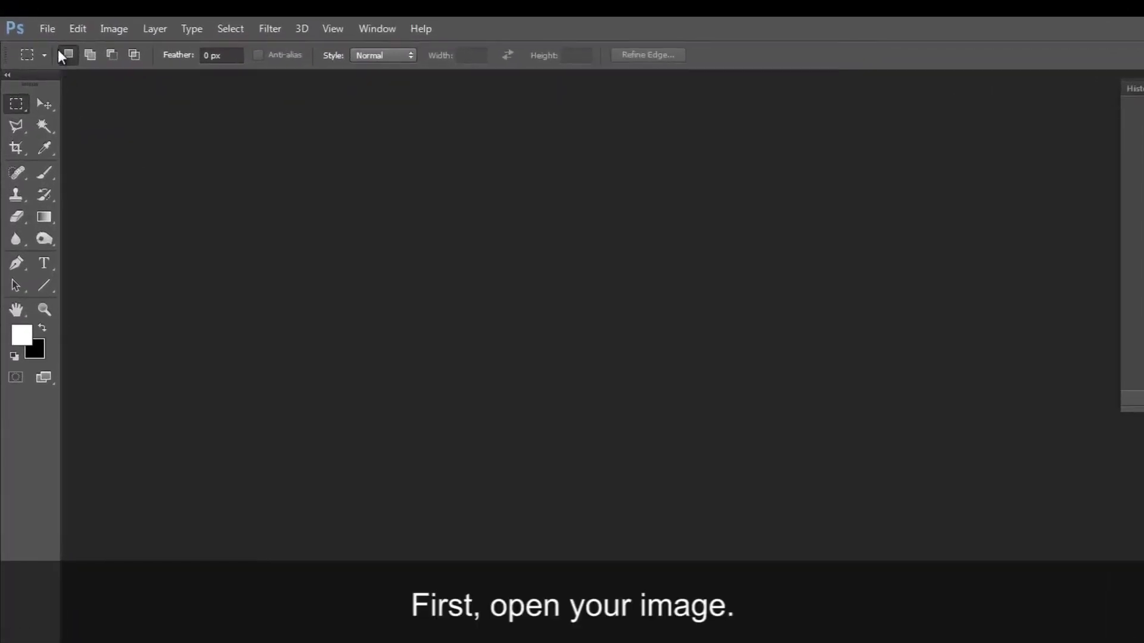
Step: Open 31.jpg from the Double Duotone folder and zoom out to 25%
click(55, 44)
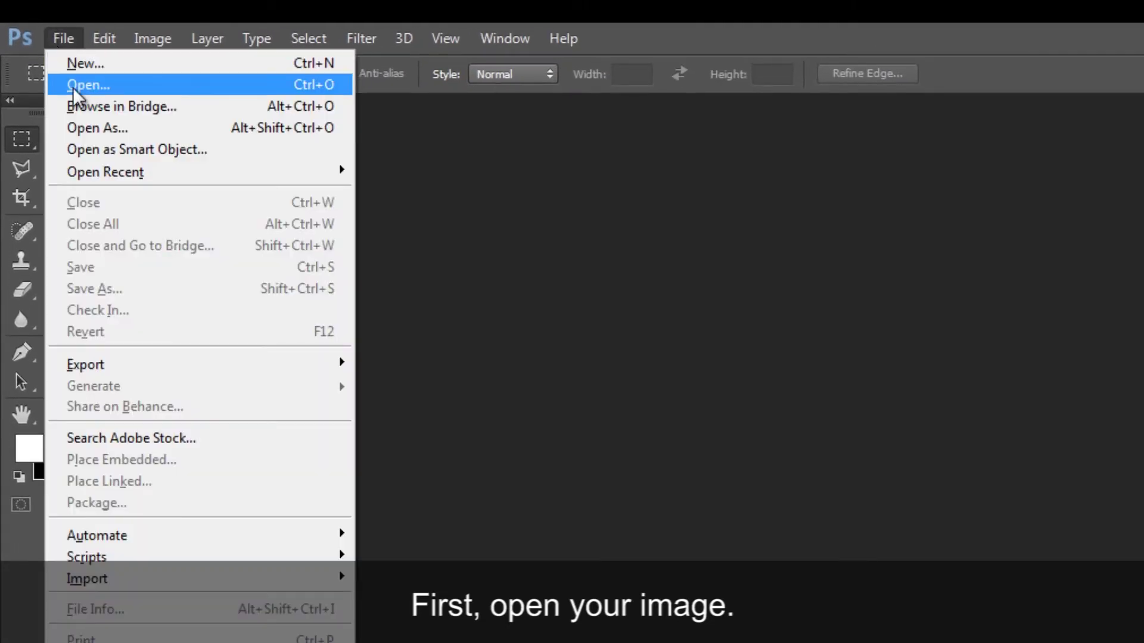
click(73, 86)
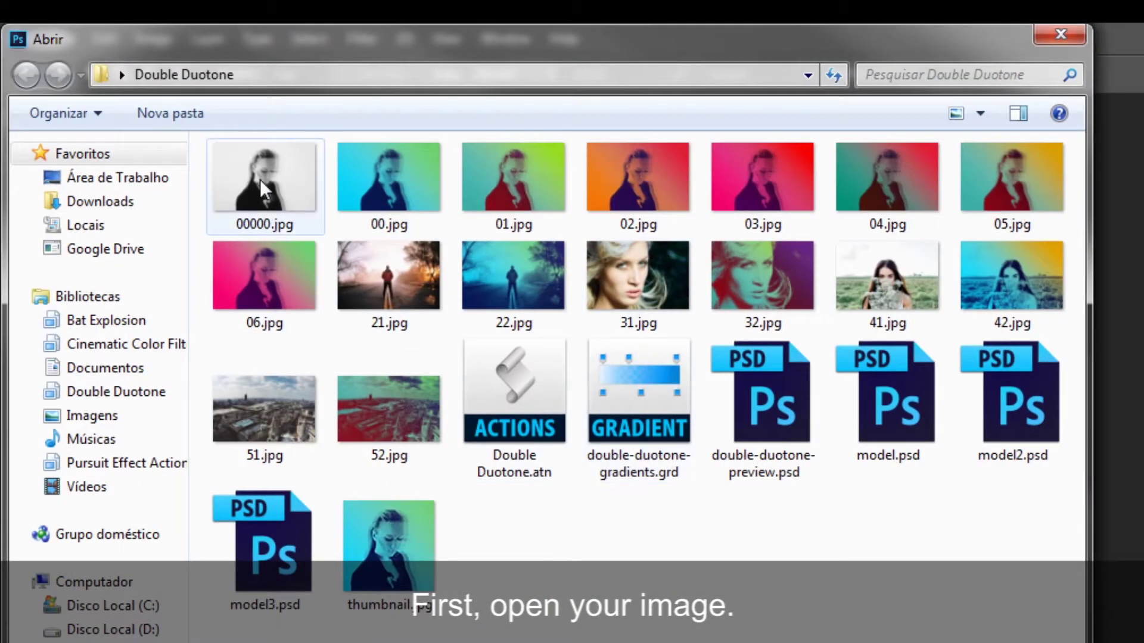
double_click(638, 287)
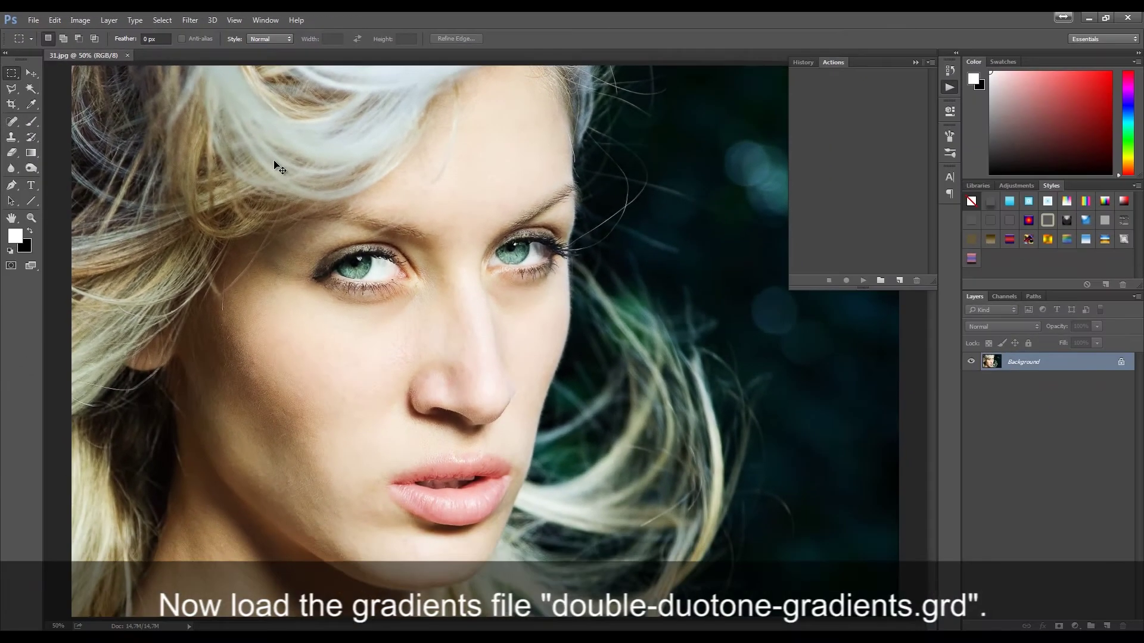
key(ctrl+minus)
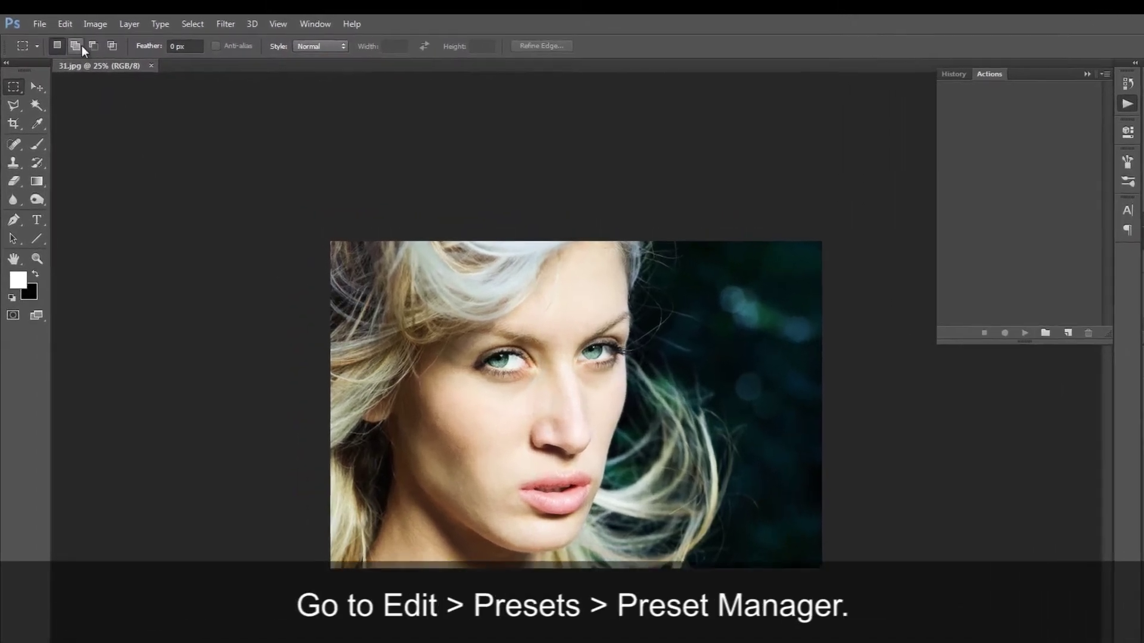
click(55, 21)
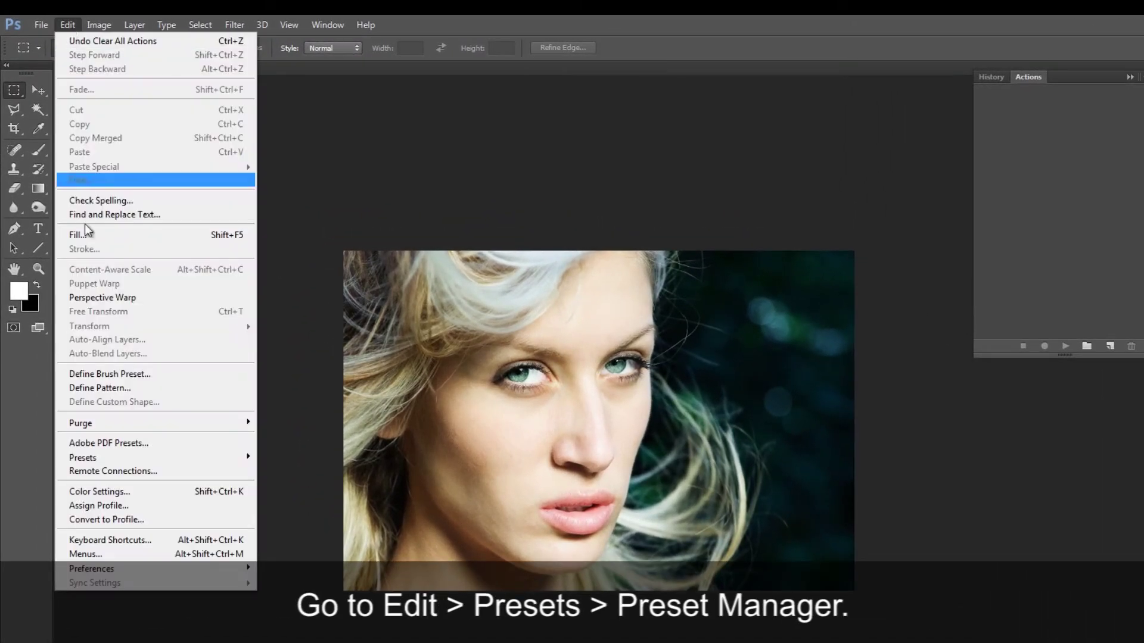
mouse_move(152, 456)
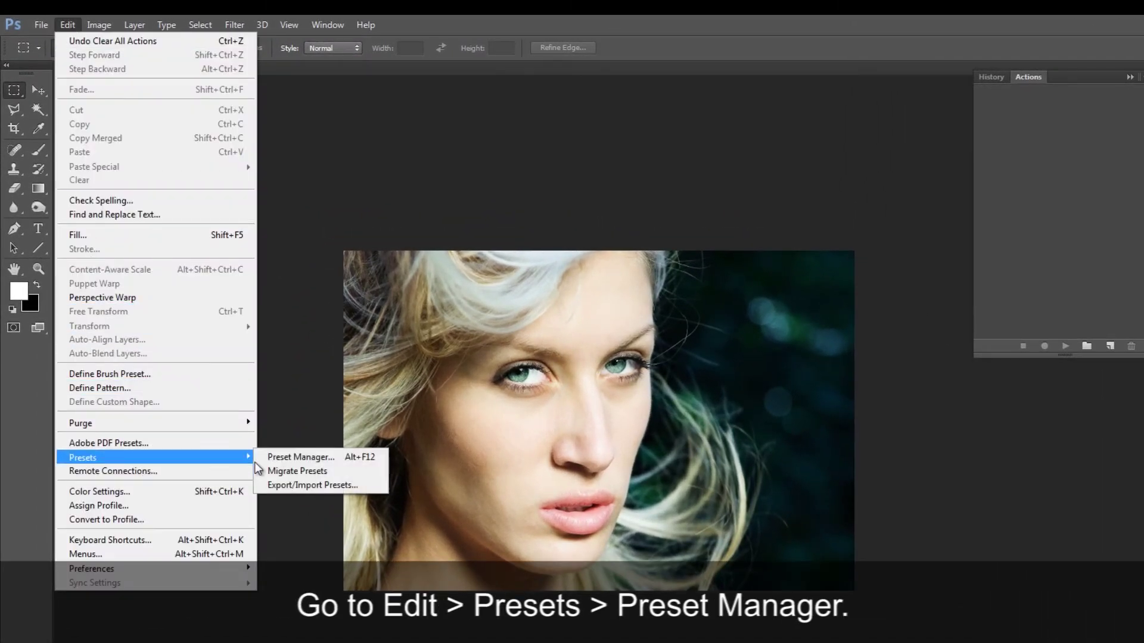
Step: In Preset Manager's Gradients type, load double-duotone-gradients.grd to add DD_001–DD_010
click(291, 459)
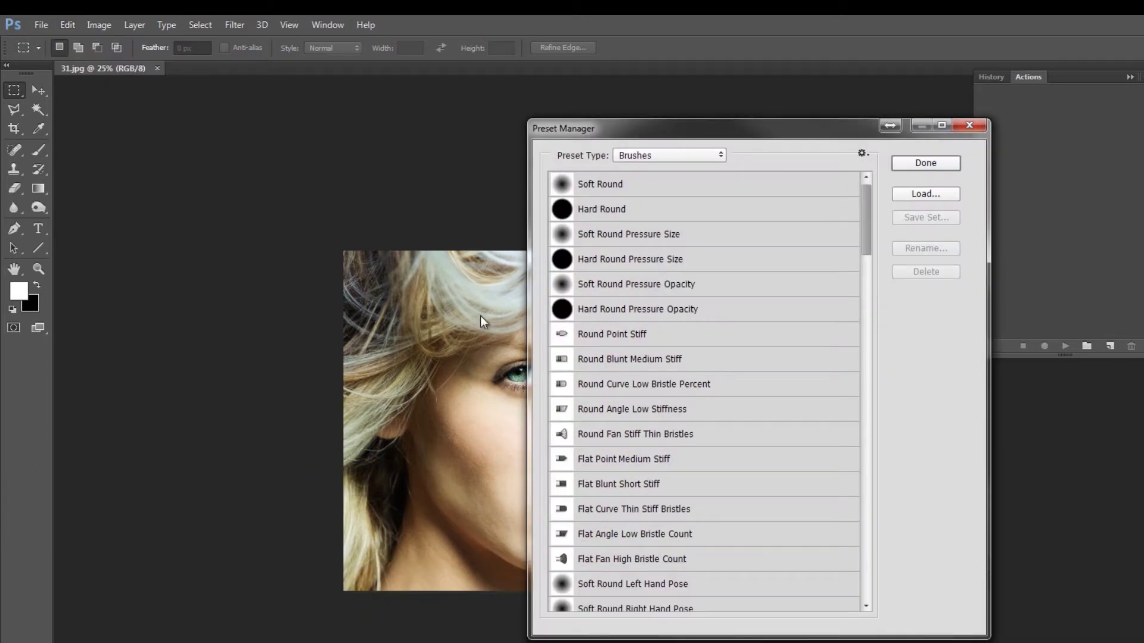
click(676, 160)
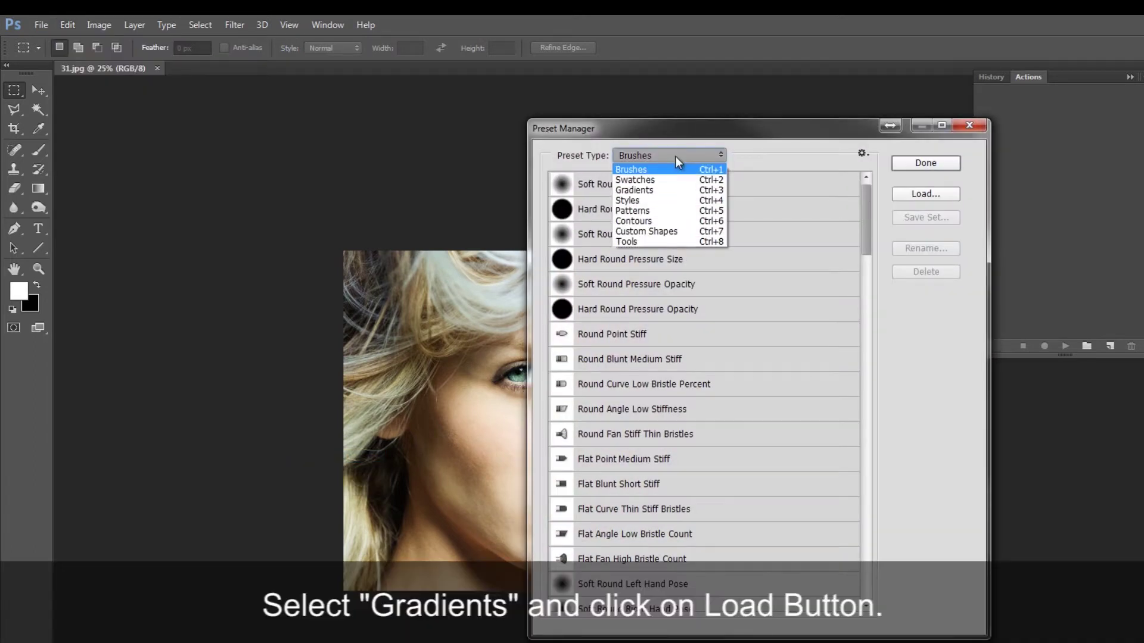
click(654, 192)
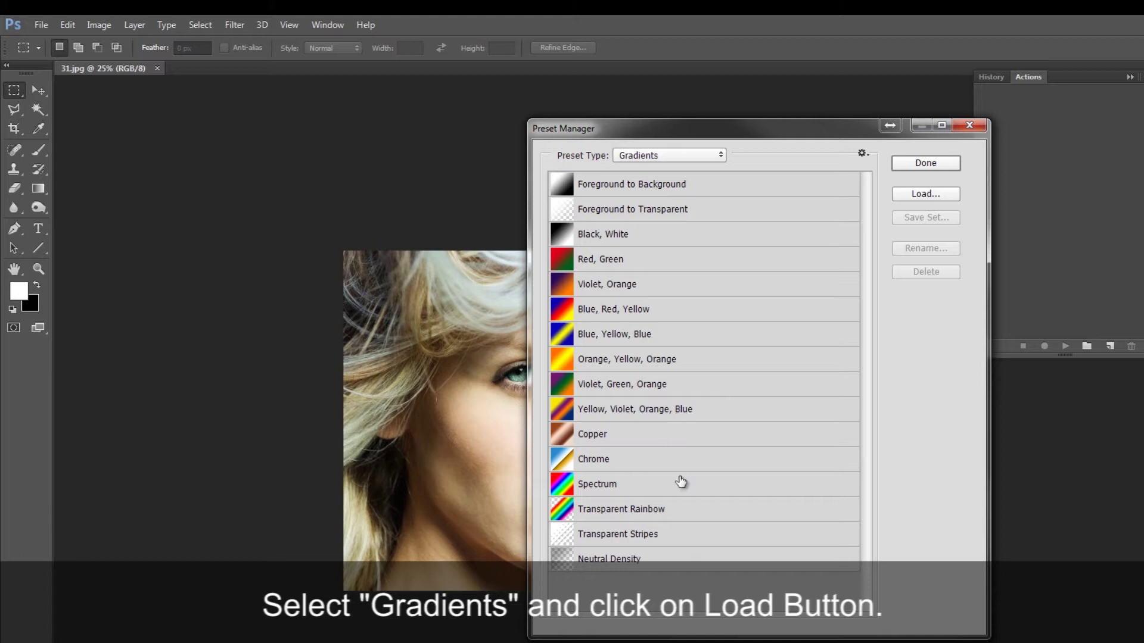
click(953, 196)
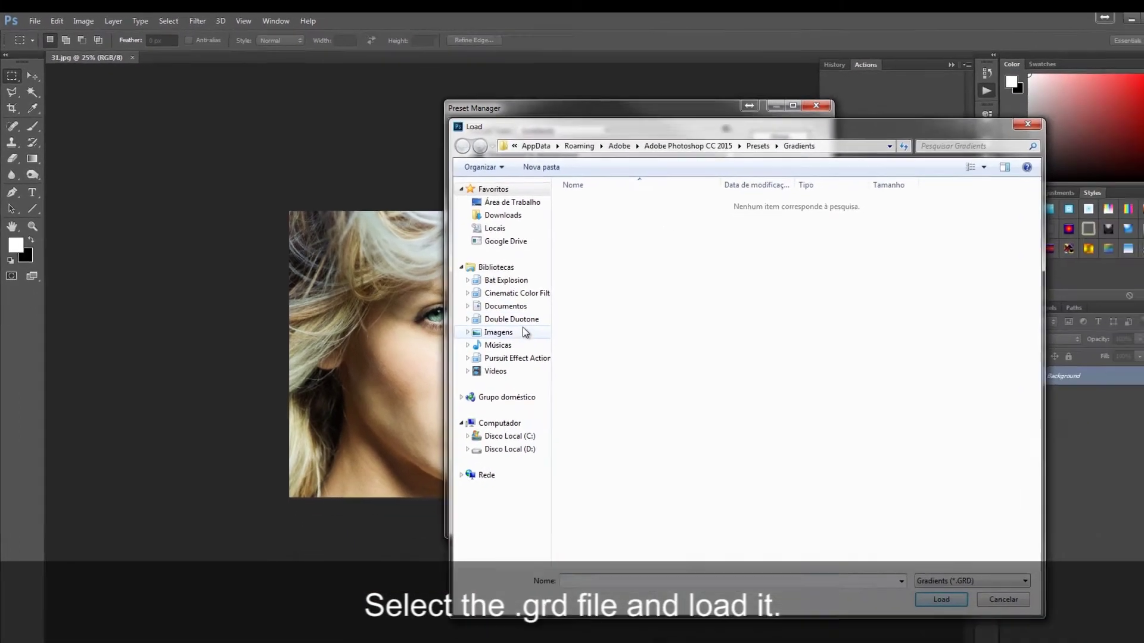
click(499, 308)
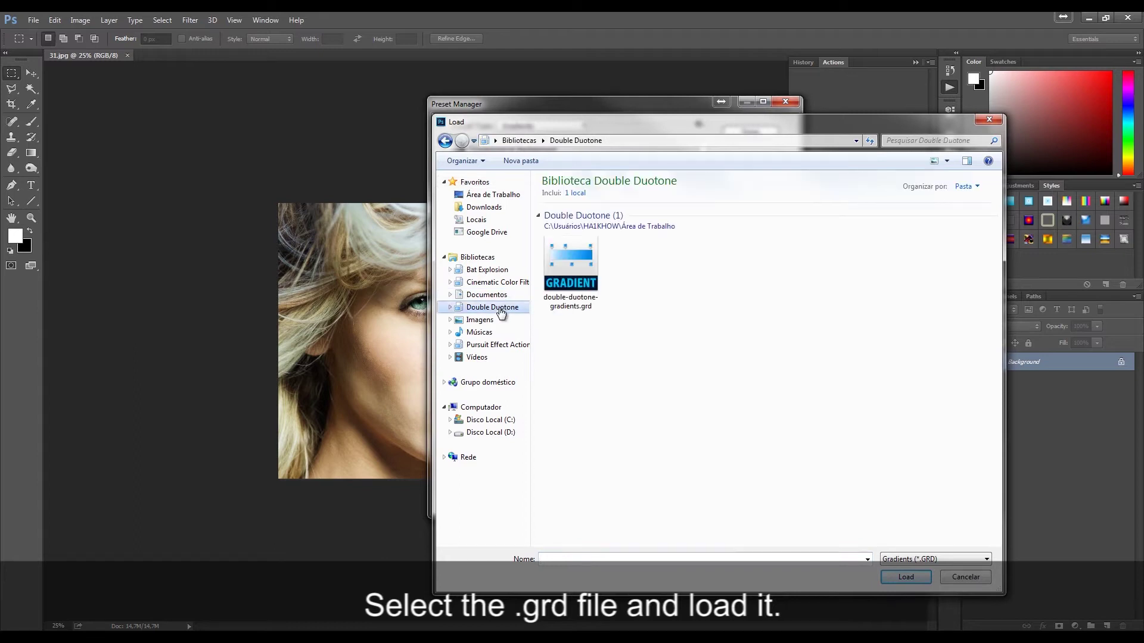
click(595, 289)
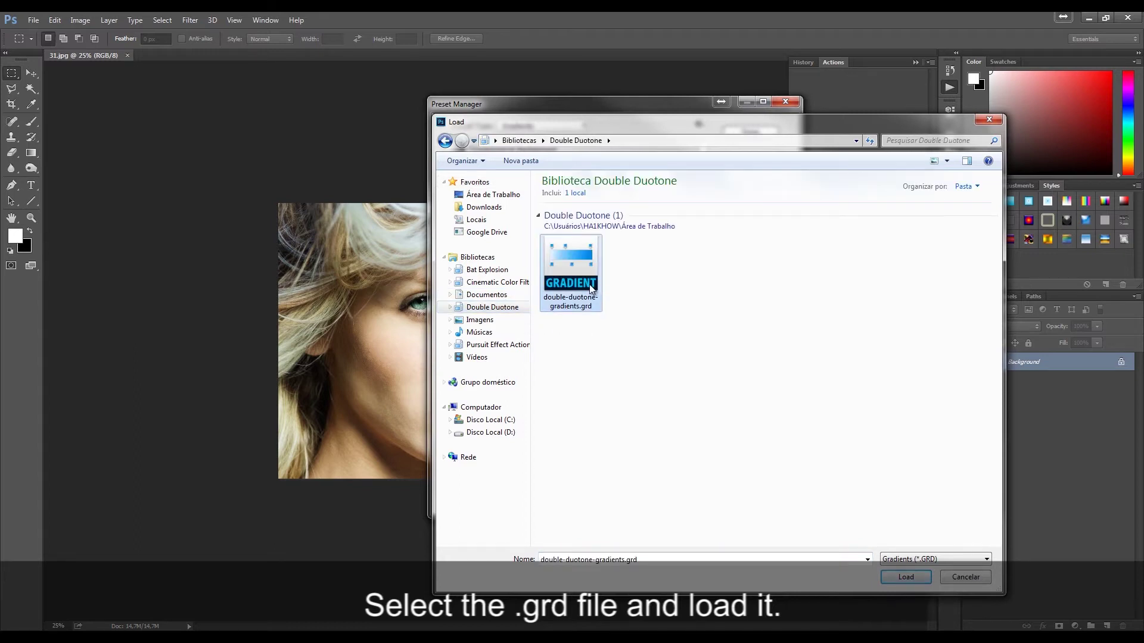
double_click(589, 284)
drag(698, 284, 697, 424)
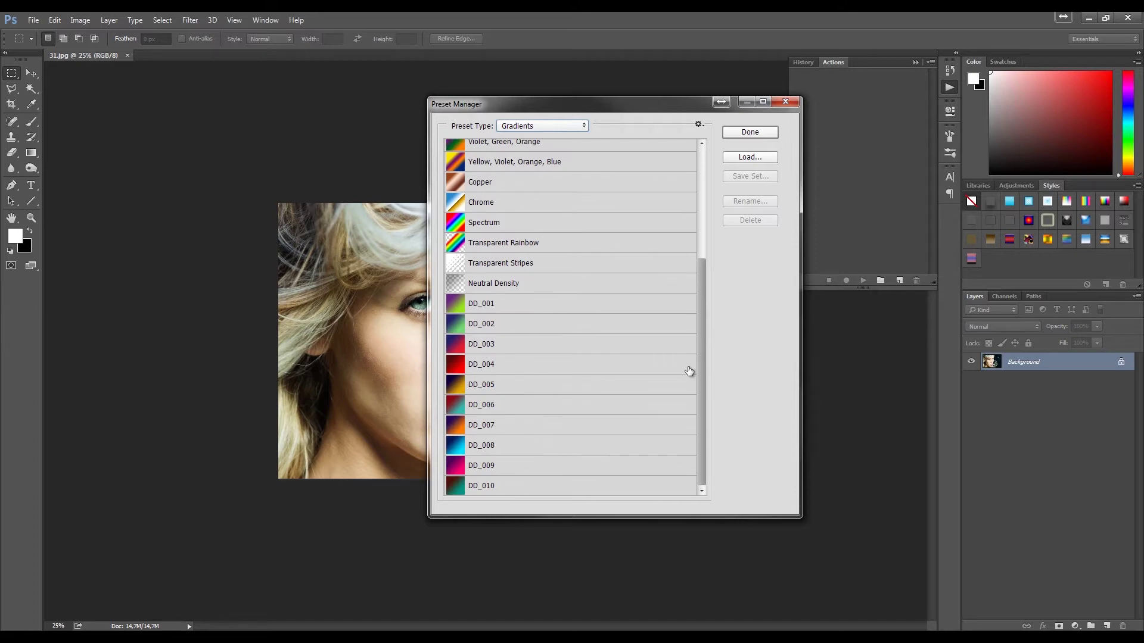
click(751, 134)
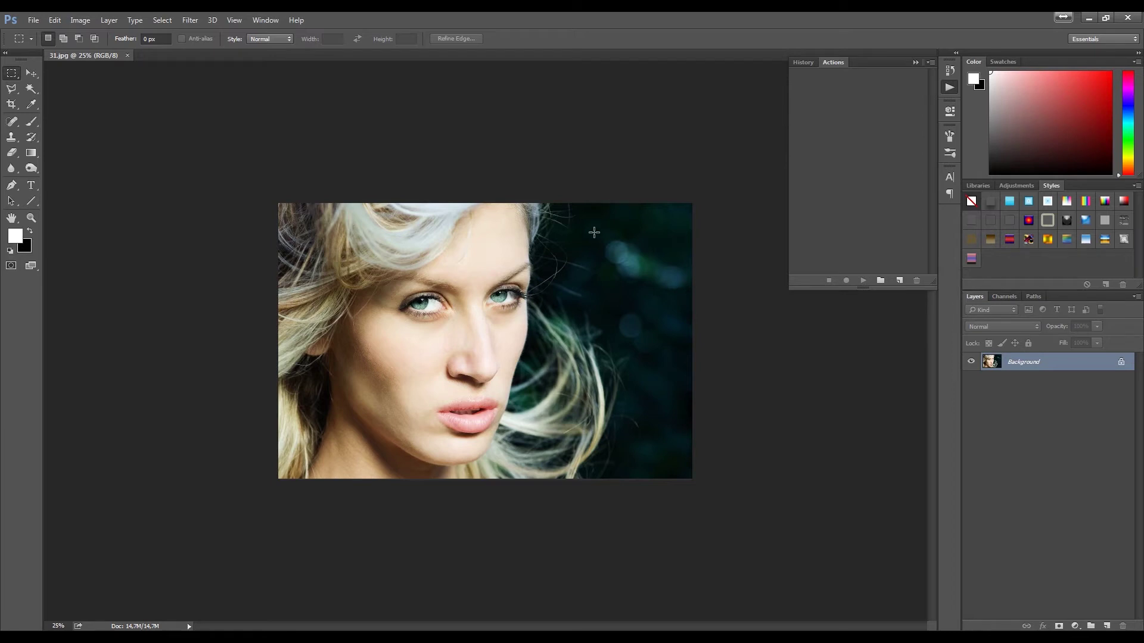
Step: Load Double Duotone.atn into the Actions panel and select its Double Duotone action
click(931, 62)
click(970, 280)
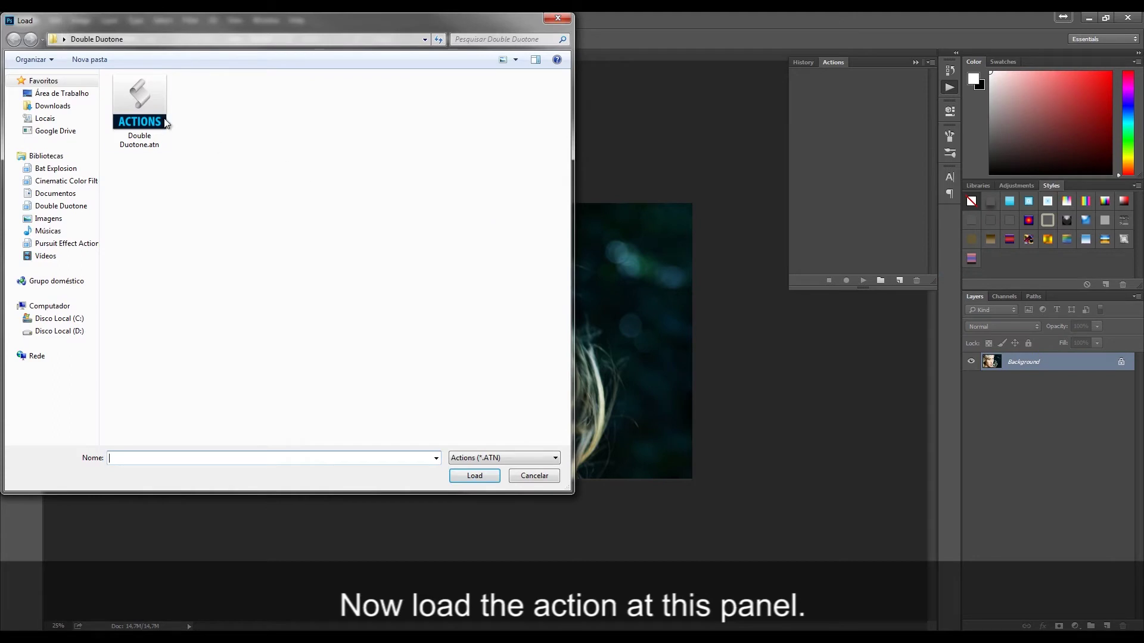
click(164, 122)
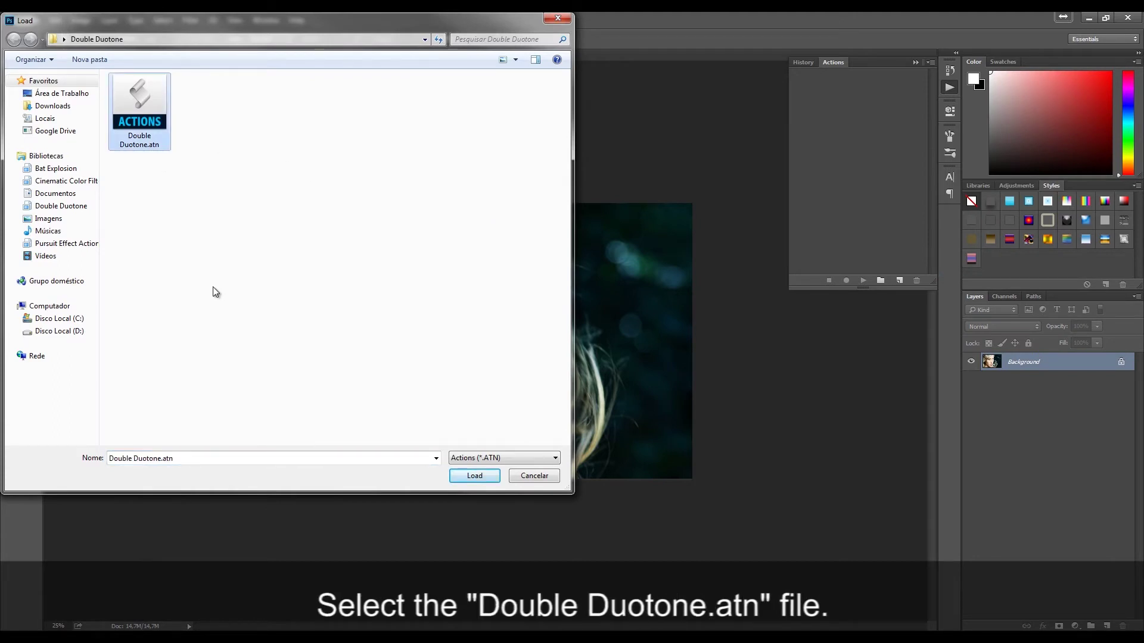
click(475, 475)
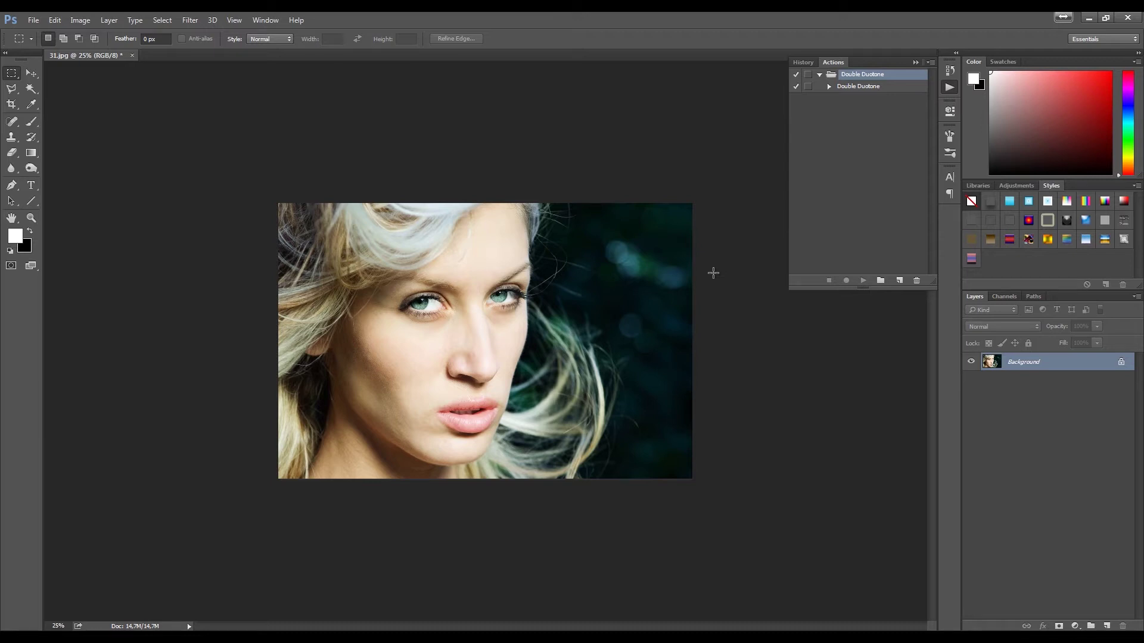
click(846, 88)
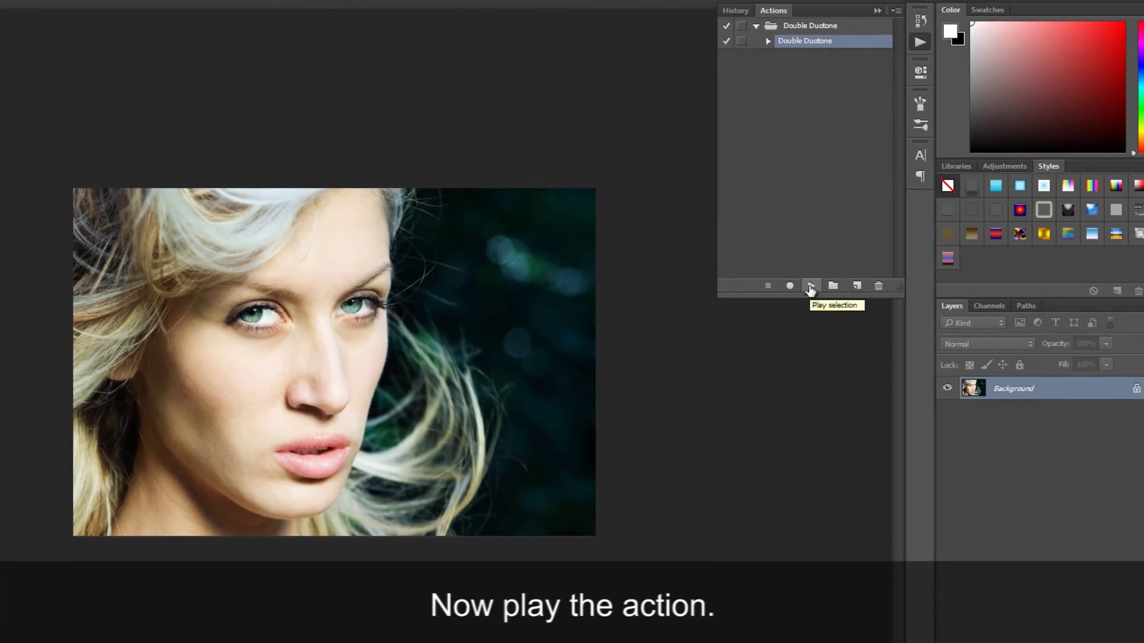
Step: Play the Double Duotone action on the portrait, then collapse the Actions panel
click(810, 286)
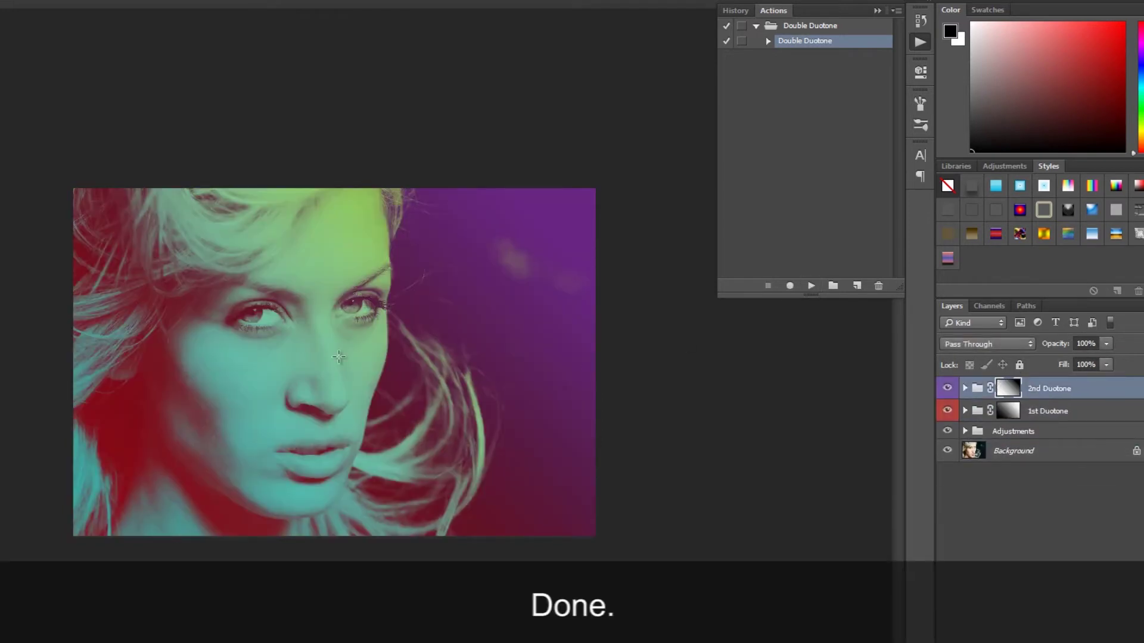
click(877, 10)
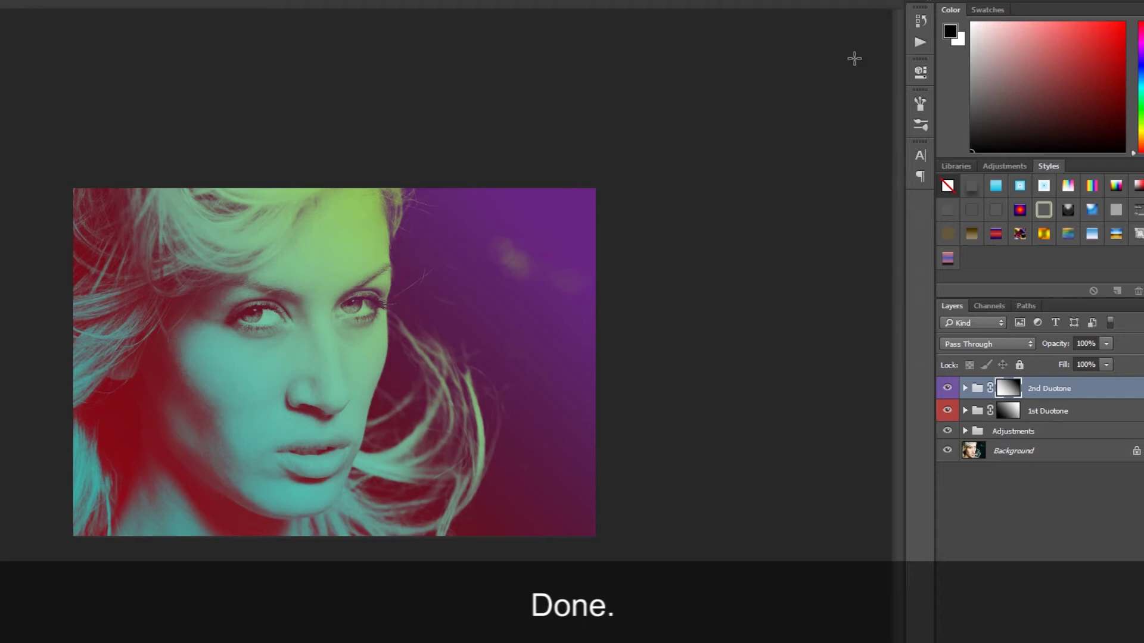
Step: Expand both Duotone groups and preview colour layers Color 1 through Color 5 one at a time
click(965, 411)
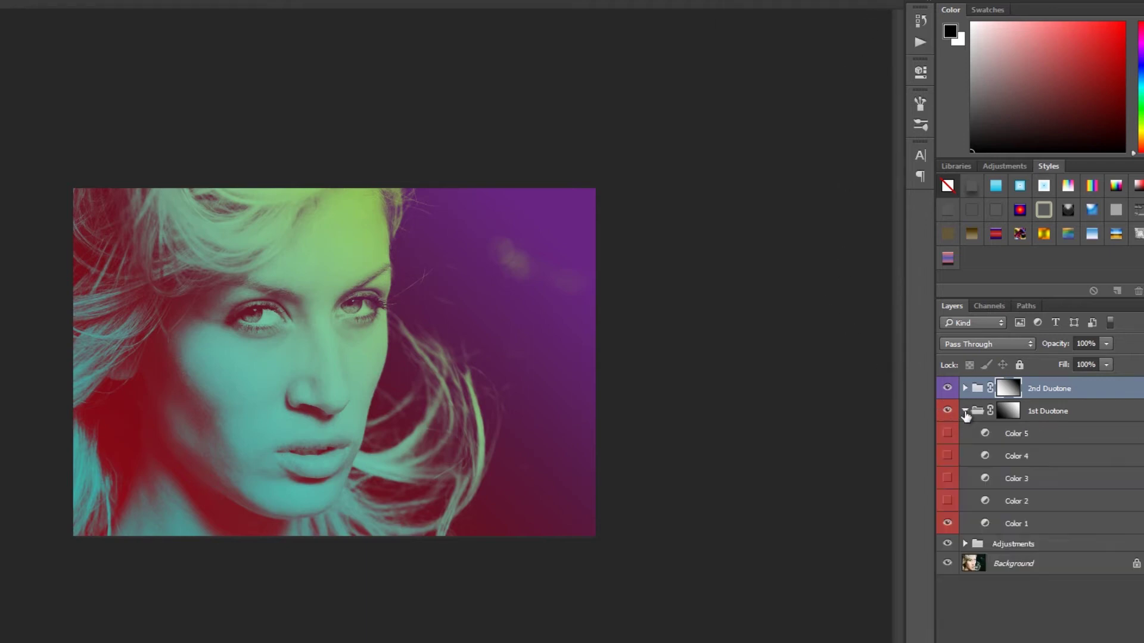
click(965, 388)
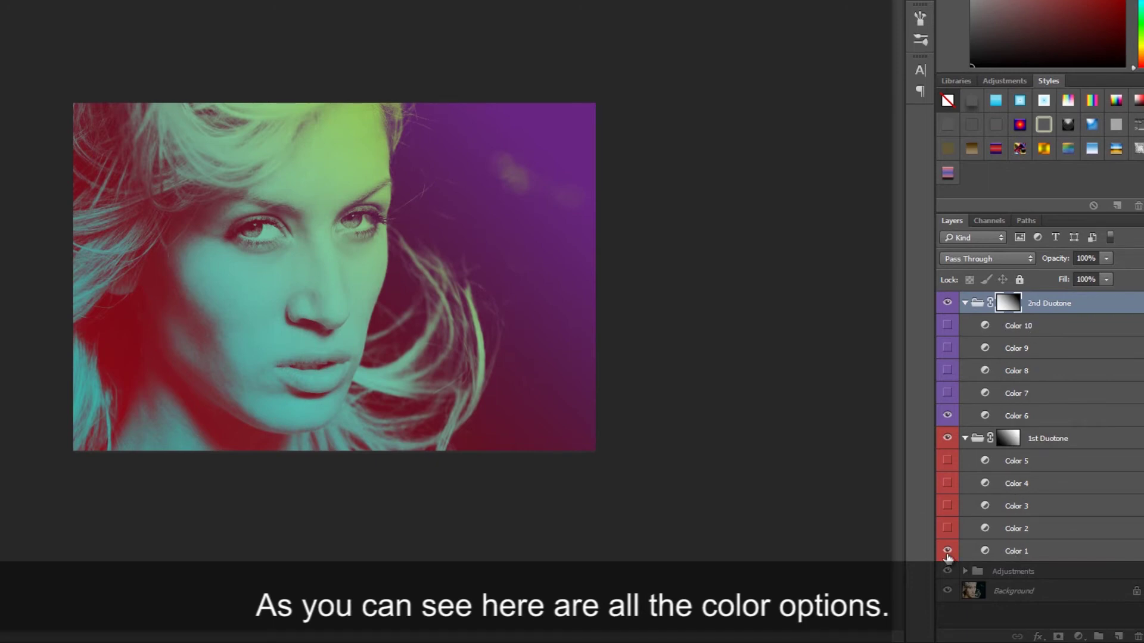
click(947, 552)
click(947, 529)
click(947, 530)
click(947, 507)
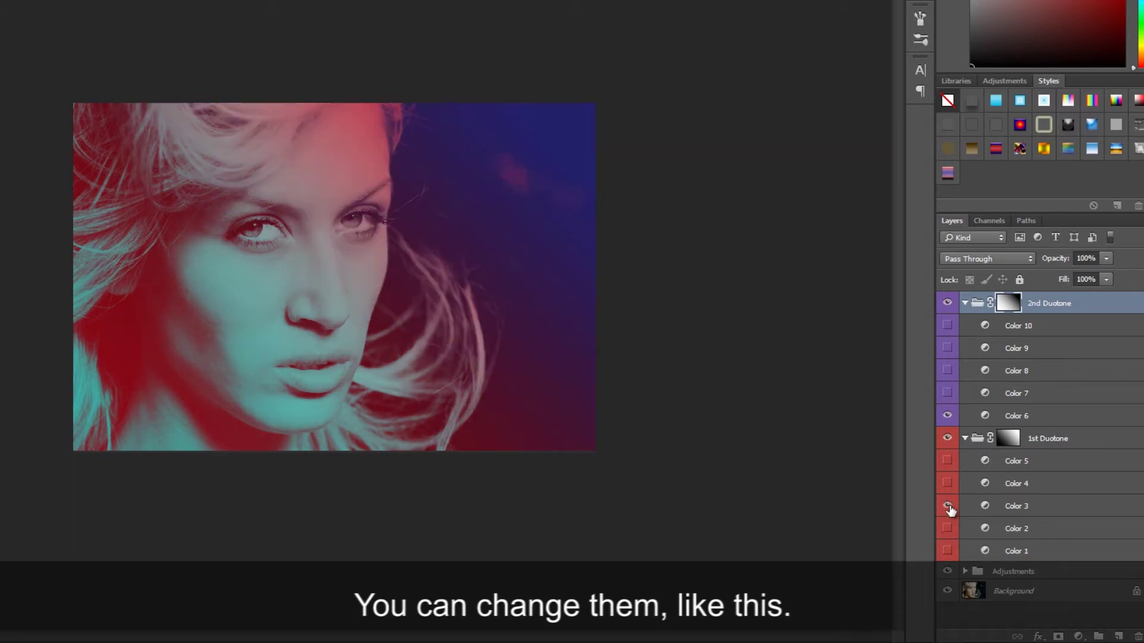
click(947, 506)
click(947, 484)
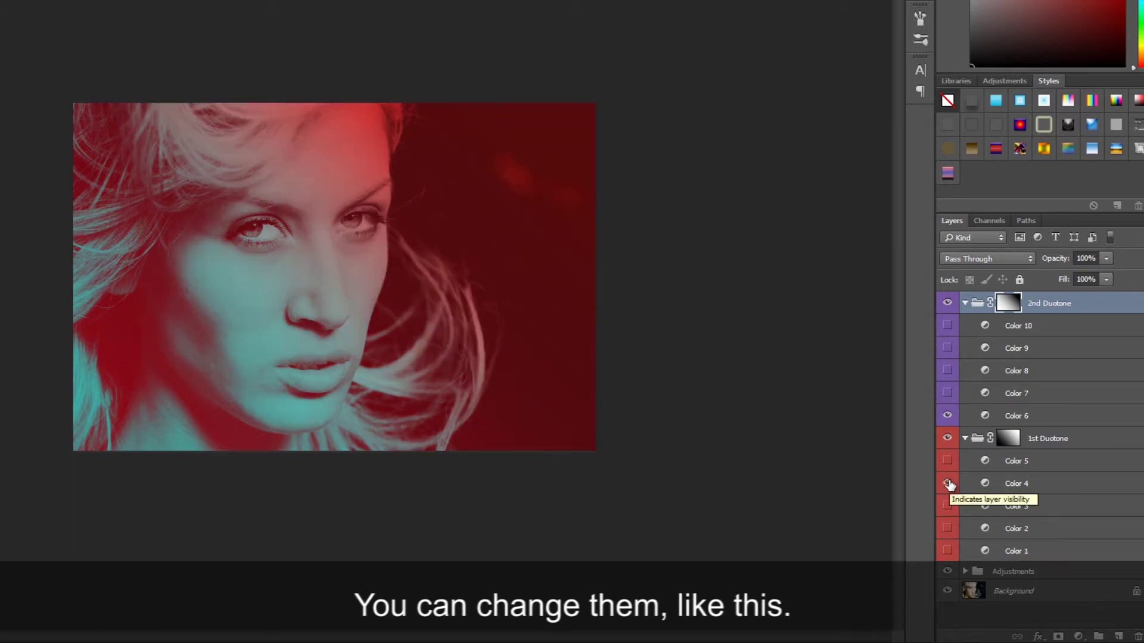
click(947, 483)
click(947, 461)
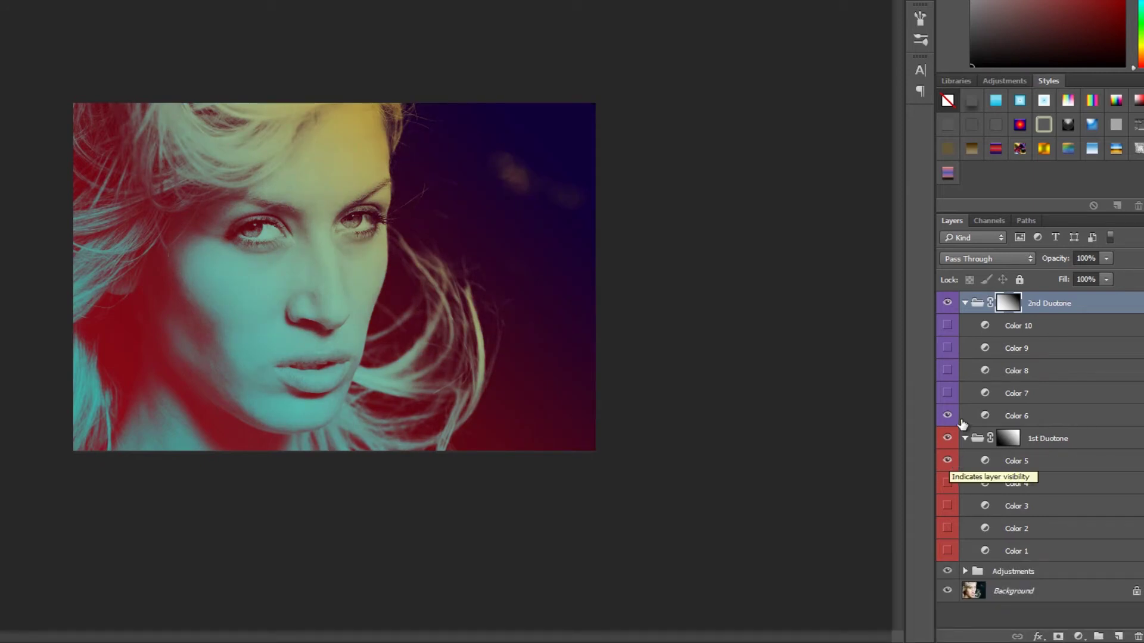
Step: Preview colour layers Color 6 through Color 10 in the 2nd Duotone group, hiding each
click(984, 416)
click(947, 416)
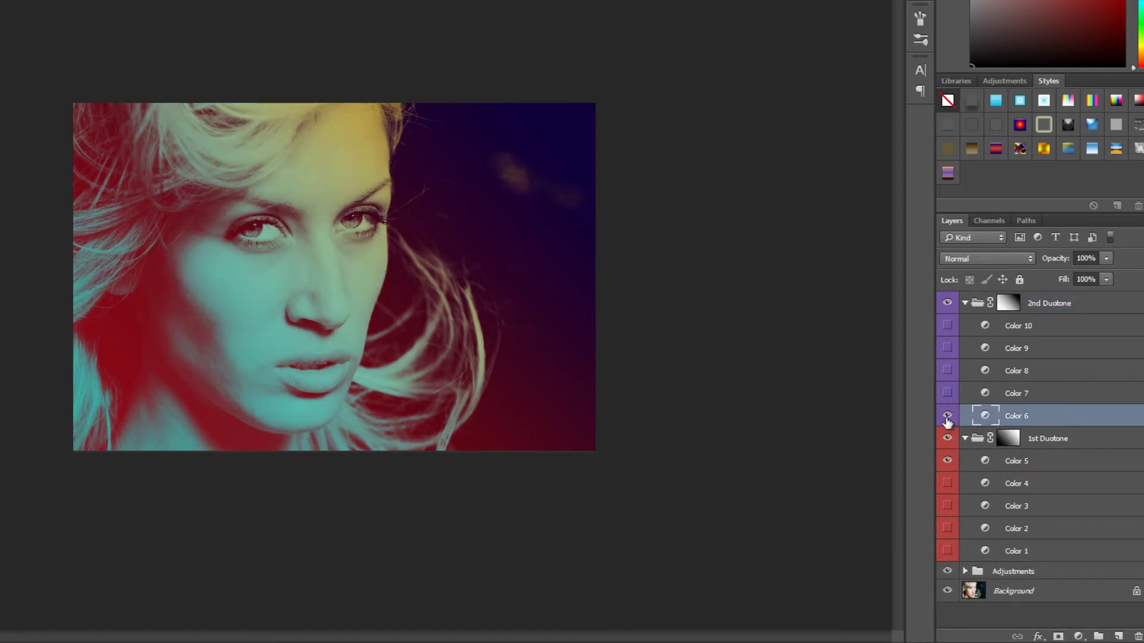
click(947, 393)
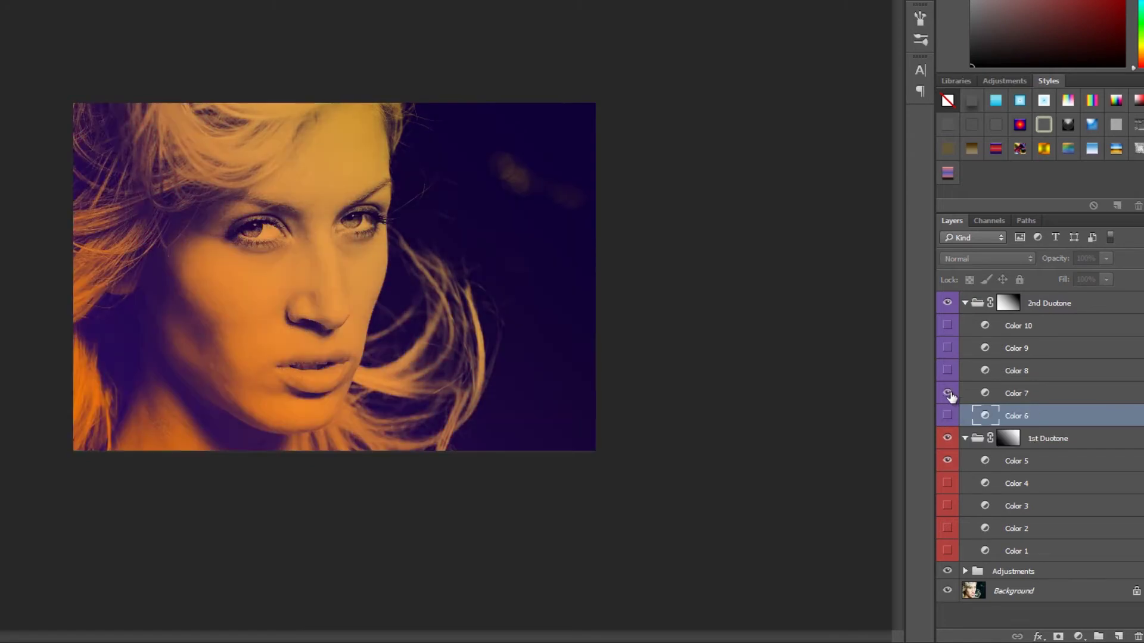
click(947, 393)
click(947, 370)
click(947, 370)
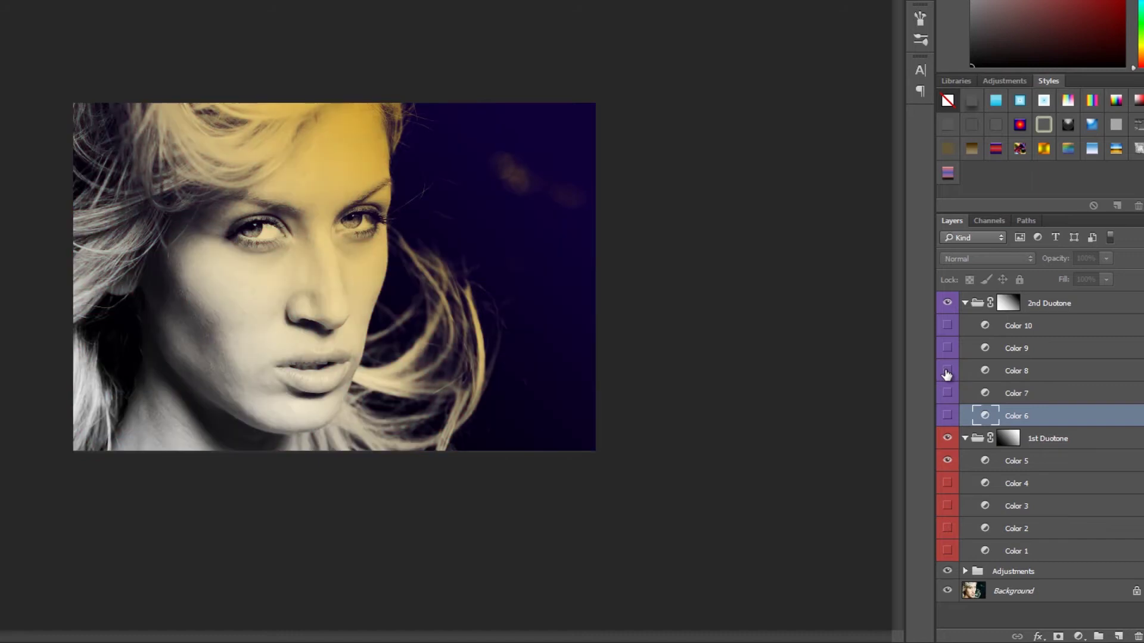
click(947, 348)
click(947, 326)
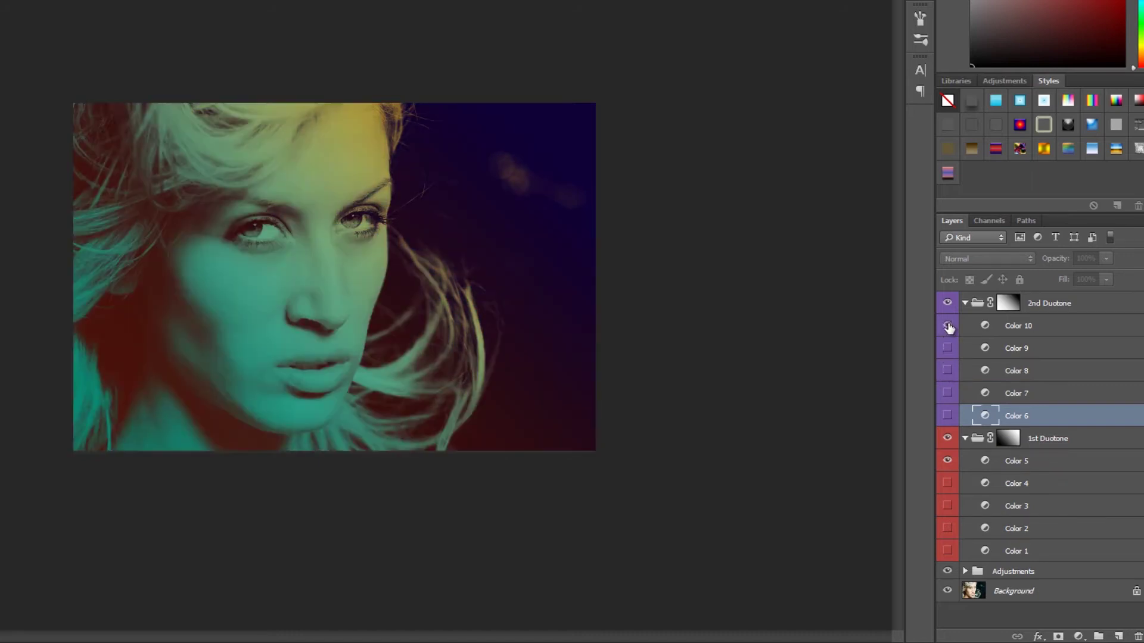
click(947, 326)
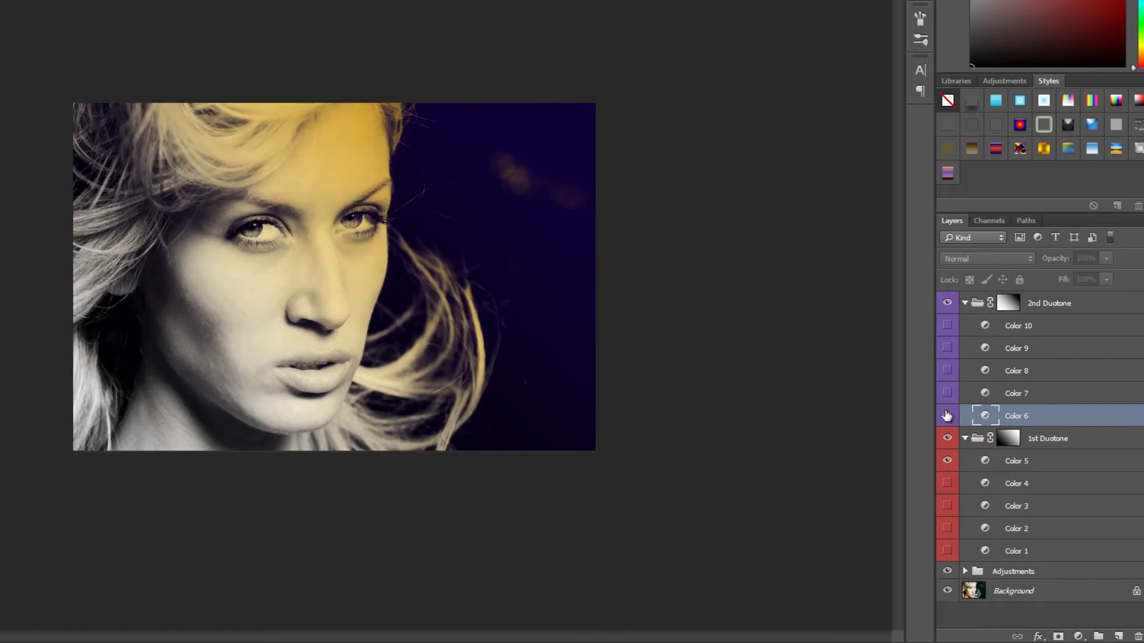
Step: Leave only Color 1 (red/teal) and Color 6 (purple/green) visible
click(947, 416)
click(947, 461)
click(947, 550)
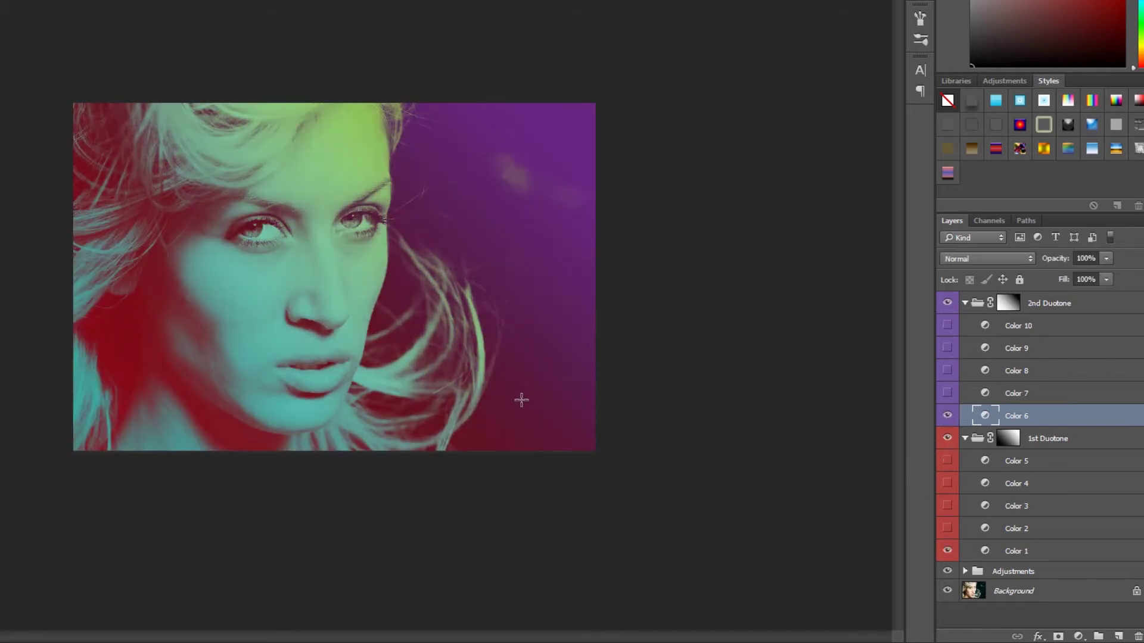
scroll(536, 411, up, 1)
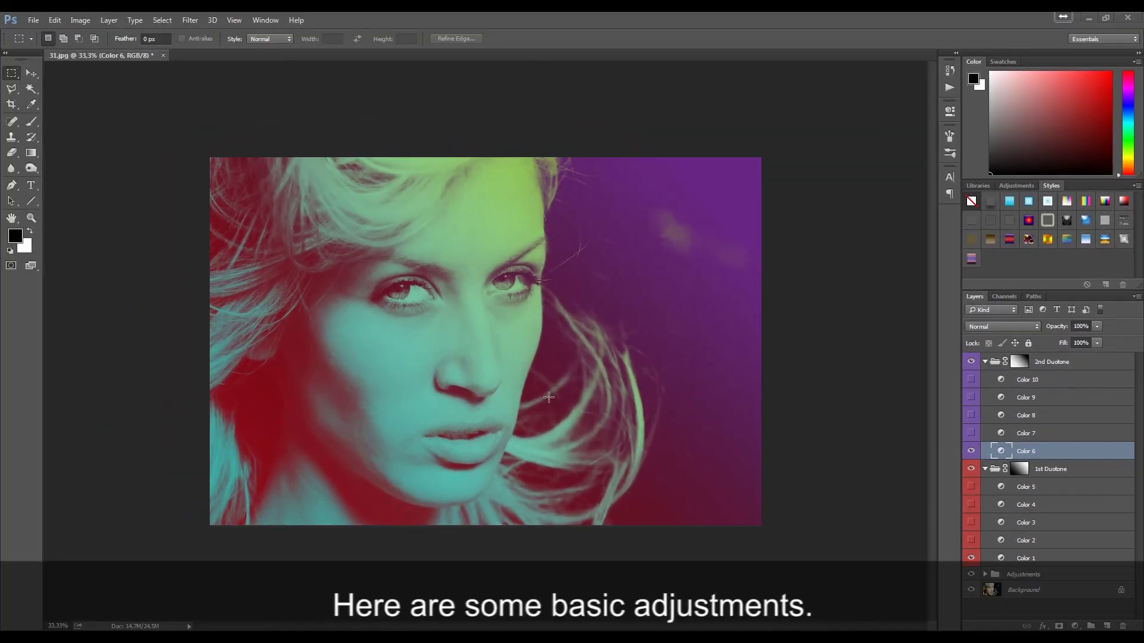
Step: Collapse both Duotone groups, expand Adjustments, toggle Black & White All off and on, then select it
click(985, 361)
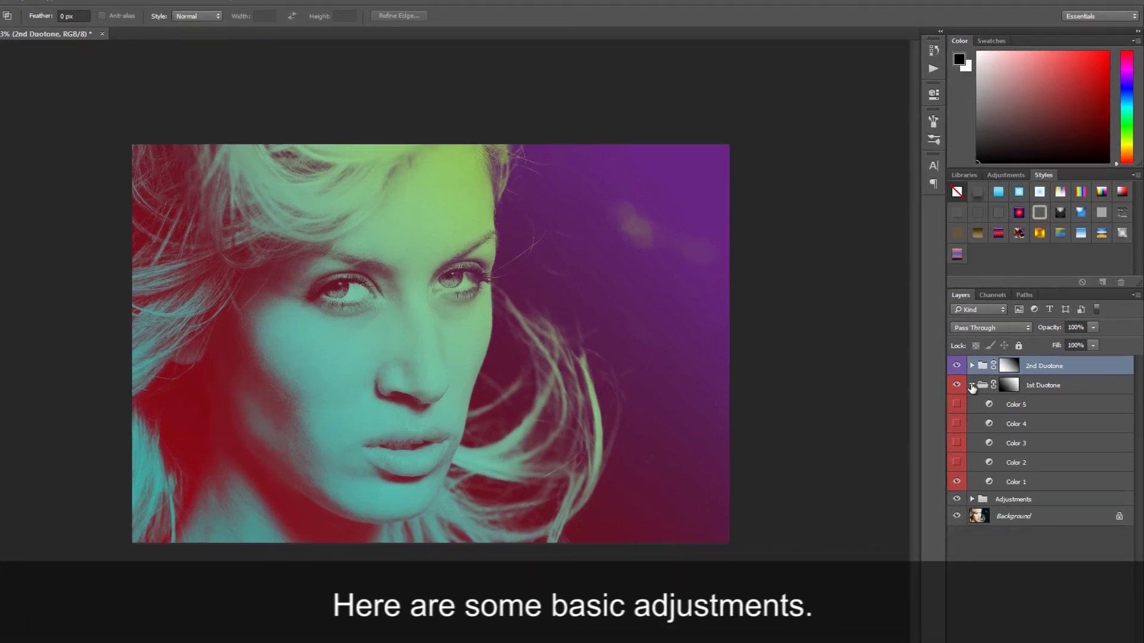
click(985, 379)
click(951, 413)
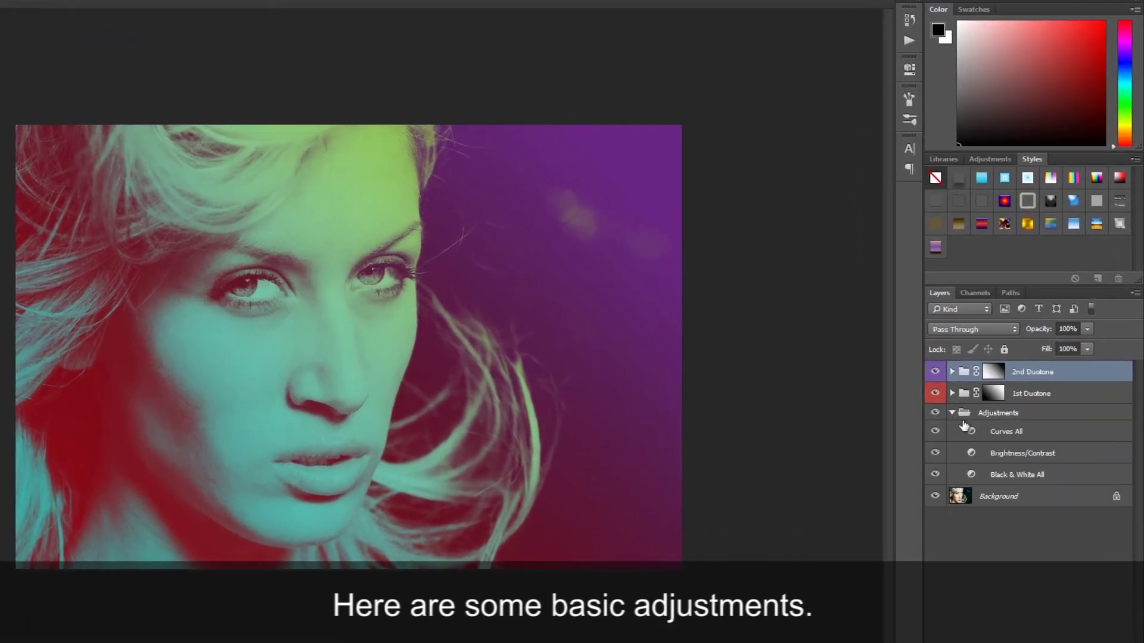
click(934, 475)
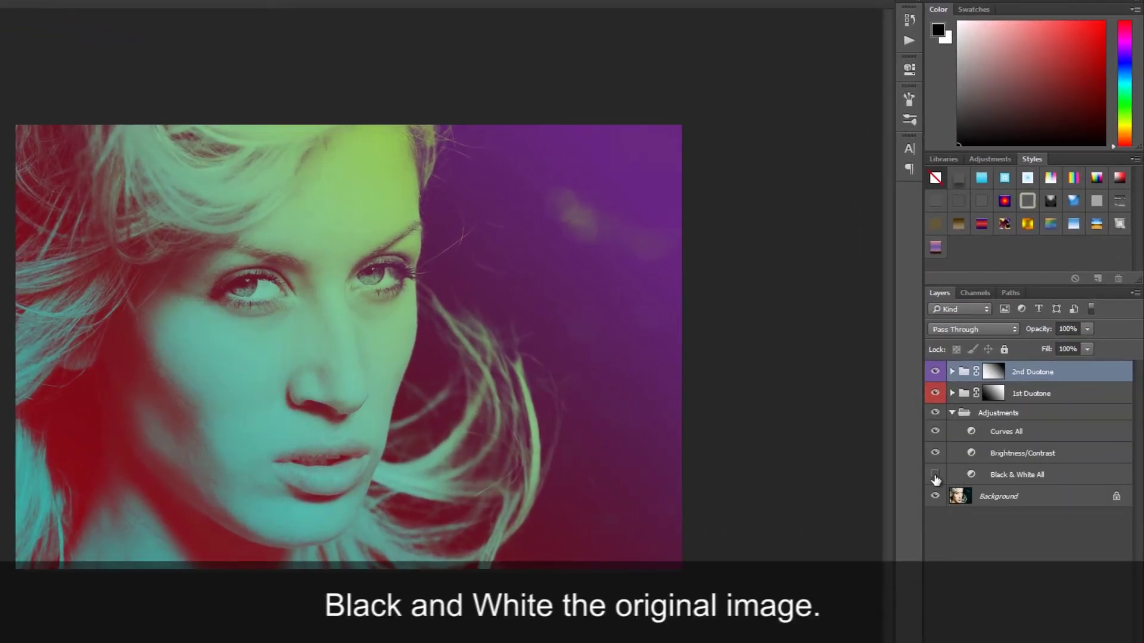
click(935, 476)
click(971, 475)
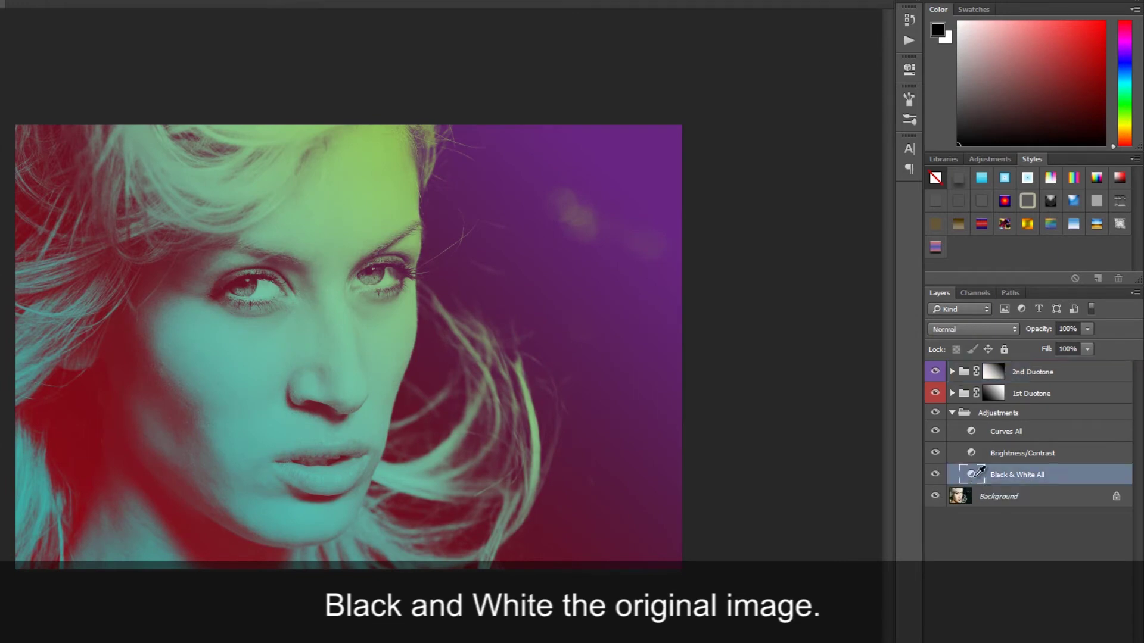
Step: Try the Black & White presets: Blue Filter, Green Filter, Infrared and the rest
double_click(971, 474)
click(797, 103)
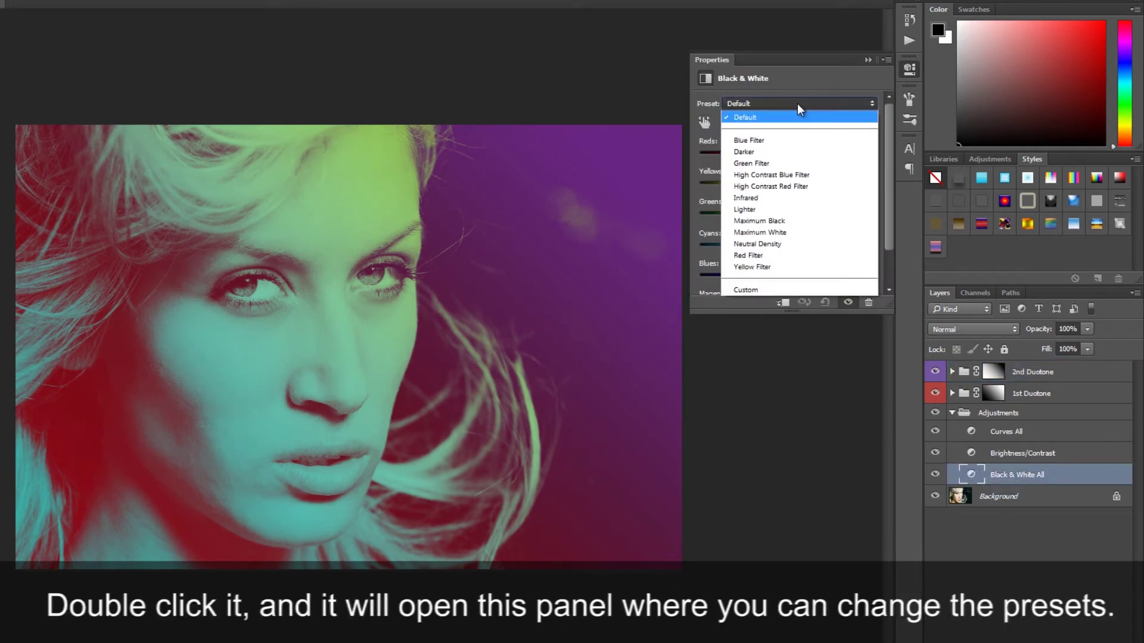
click(751, 142)
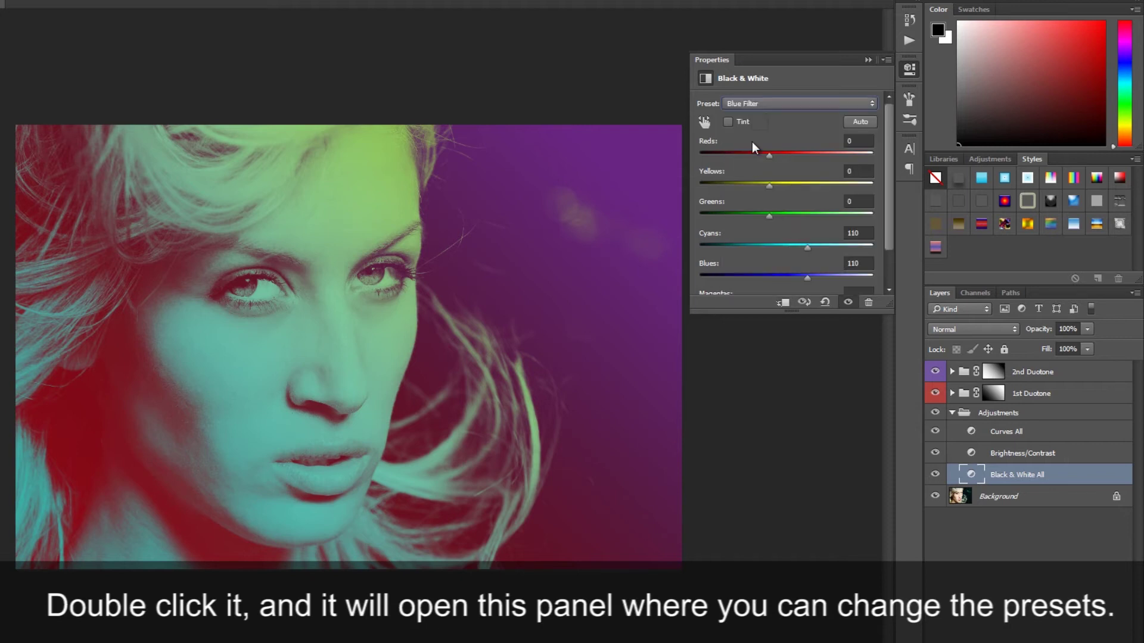
key(Down)
key(Down)
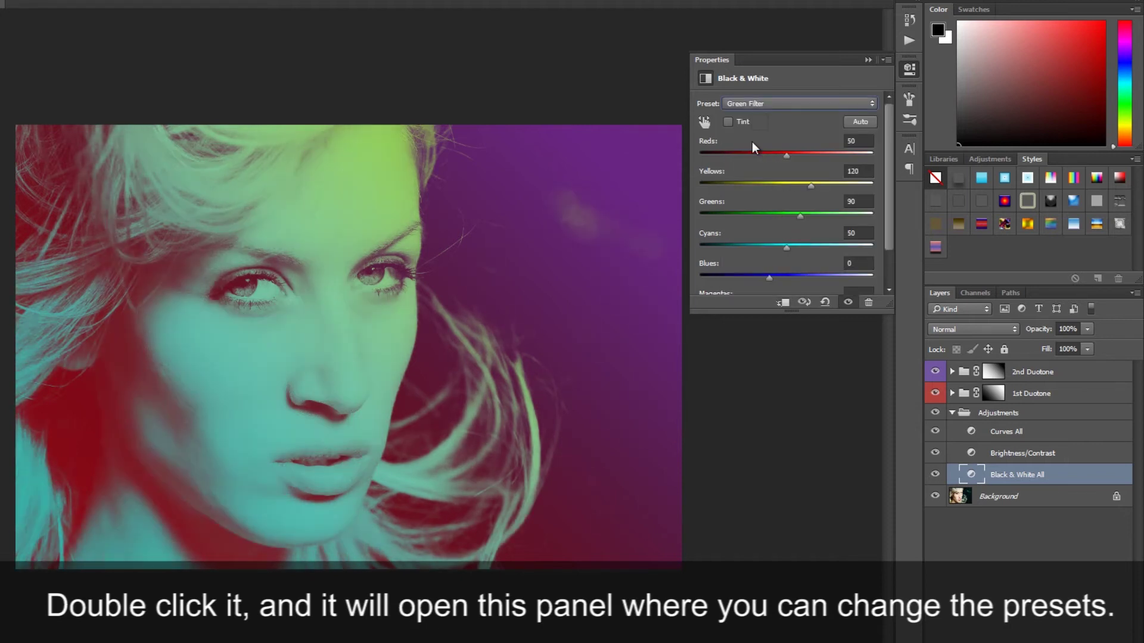
key(Down)
key(Down)
key(Down)
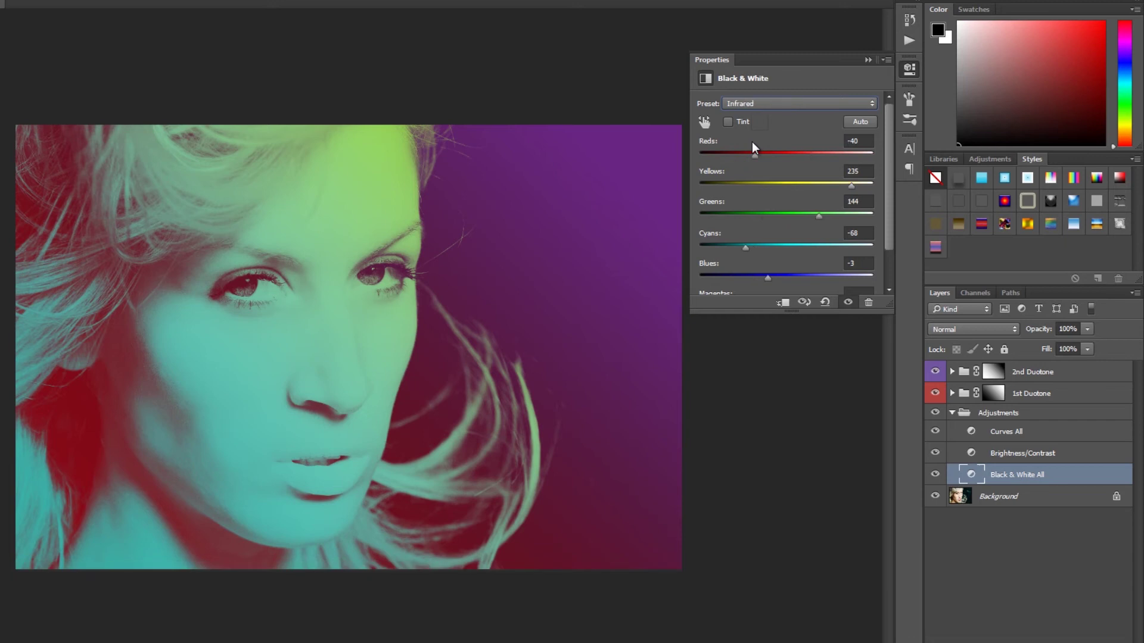
key(Down)
key(Down)
key(Down)
key(Down)
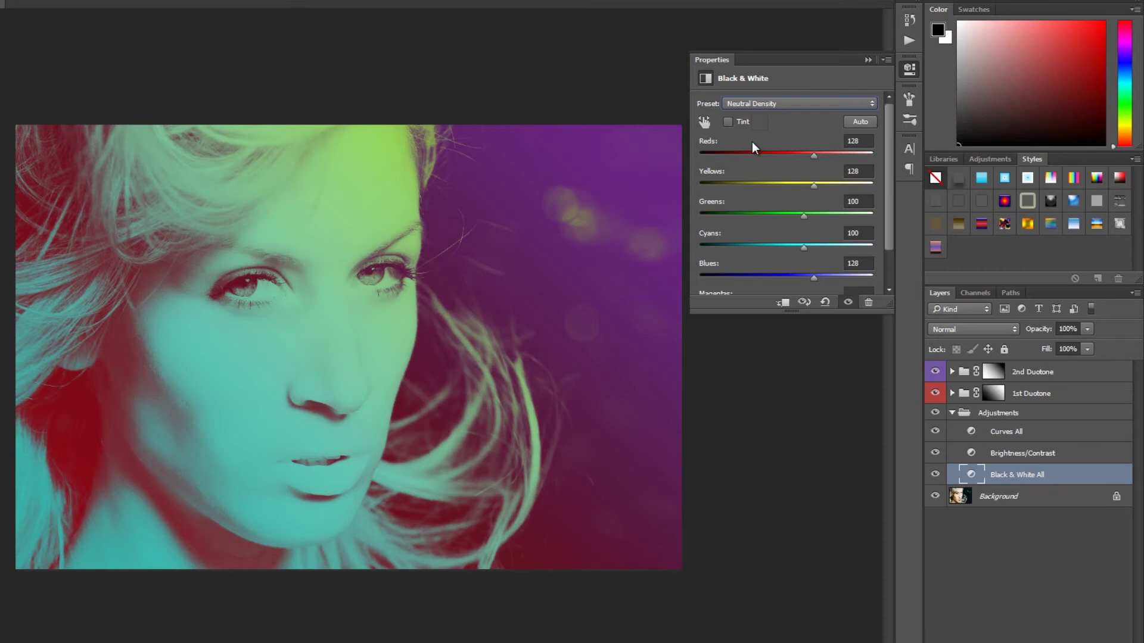
key(Down)
key(Down)
key(Down)
Step: Set the Black & White preset back to Default
click(757, 105)
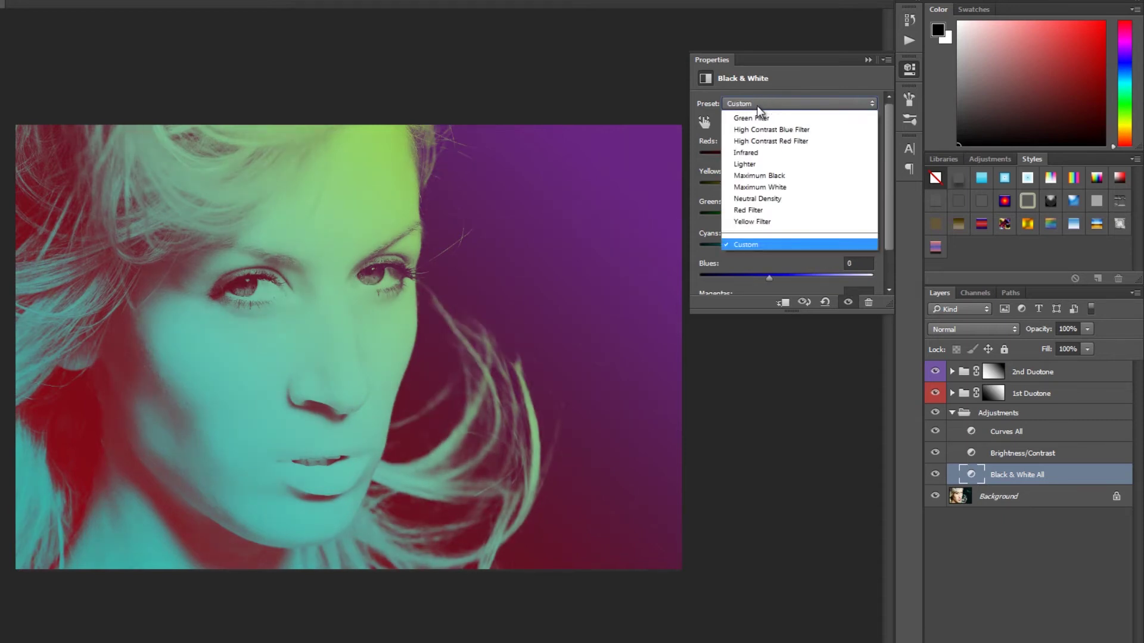
click(755, 113)
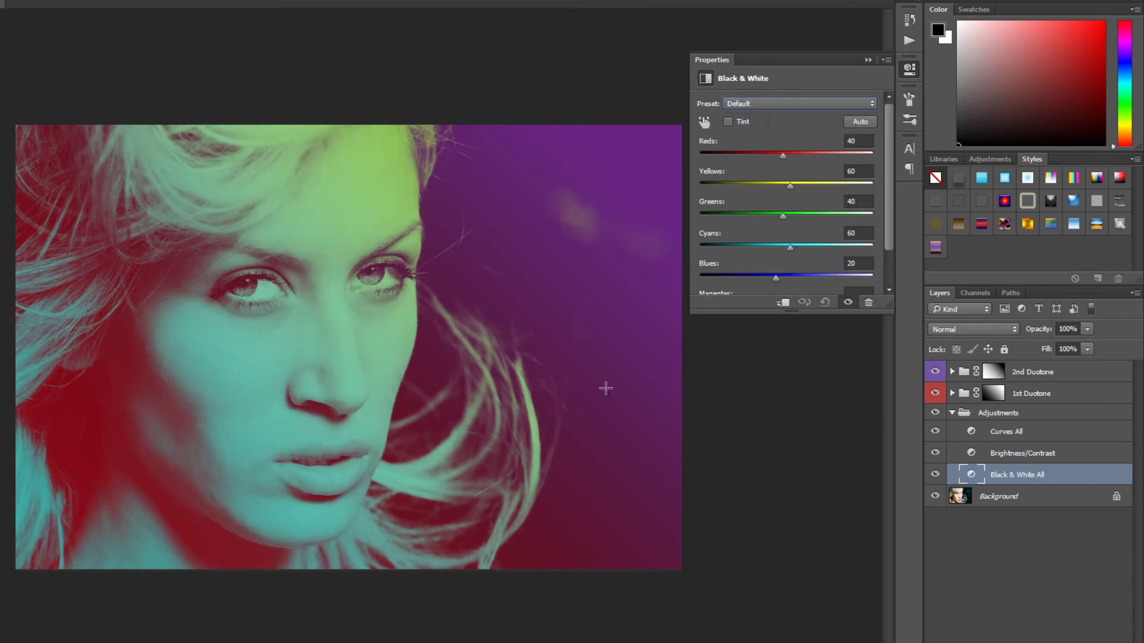
click(973, 457)
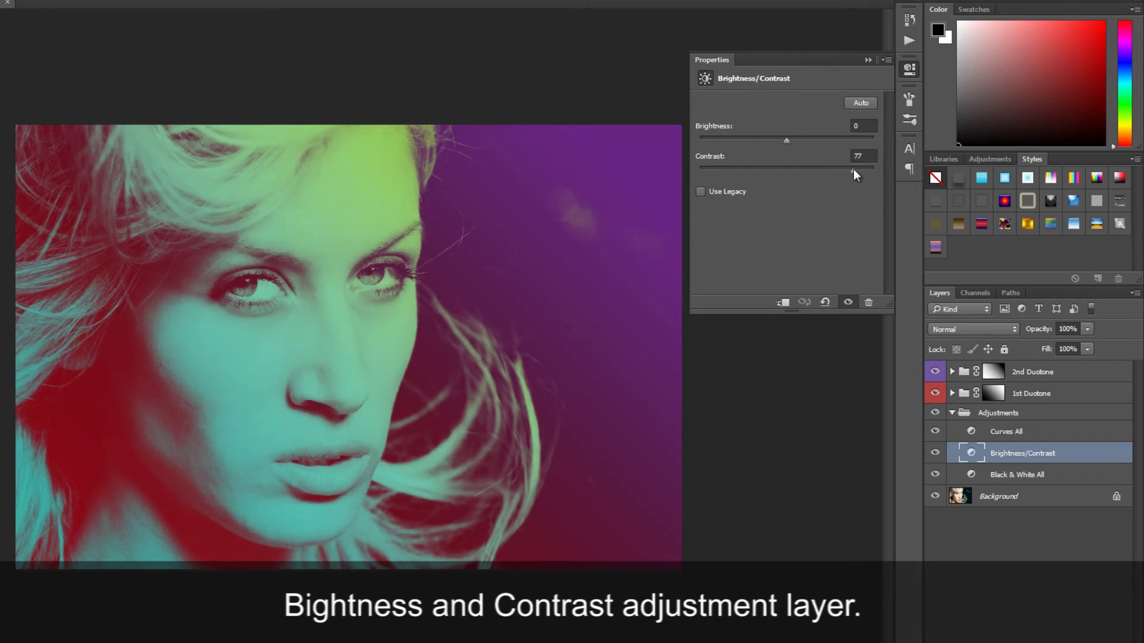
Step: Set Brightness/Contrast to contrast 77 and brightness 0
mouse_move(785, 141)
mouse_down()
mouse_move(745, 141)
mouse_move(813, 137)
mouse_move(795, 138)
mouse_up()
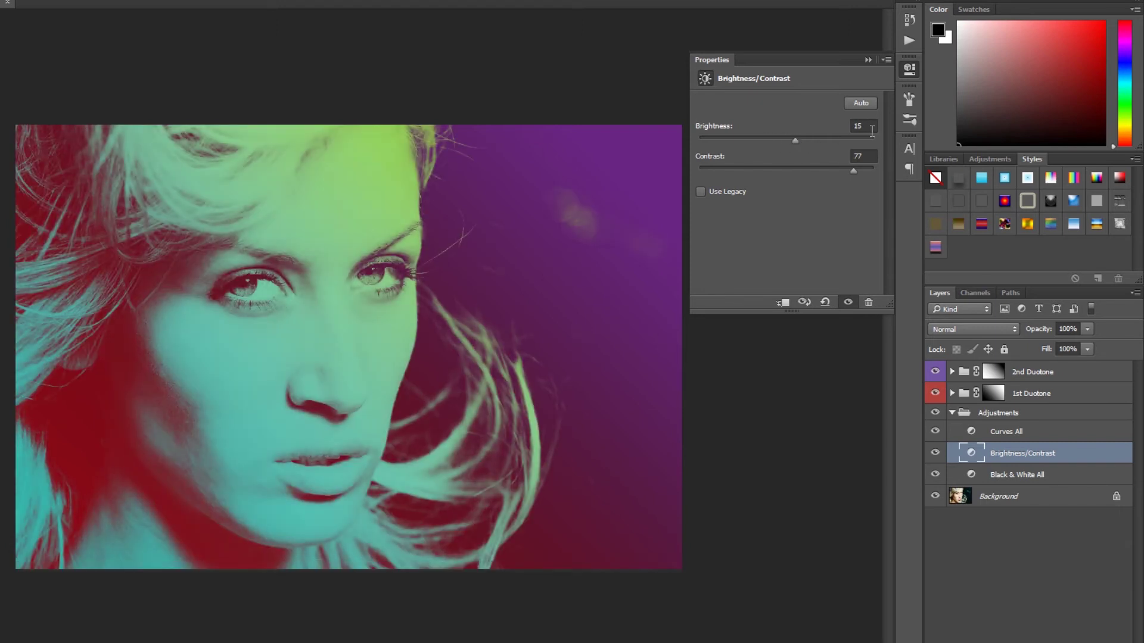
text(0)
key(Return)
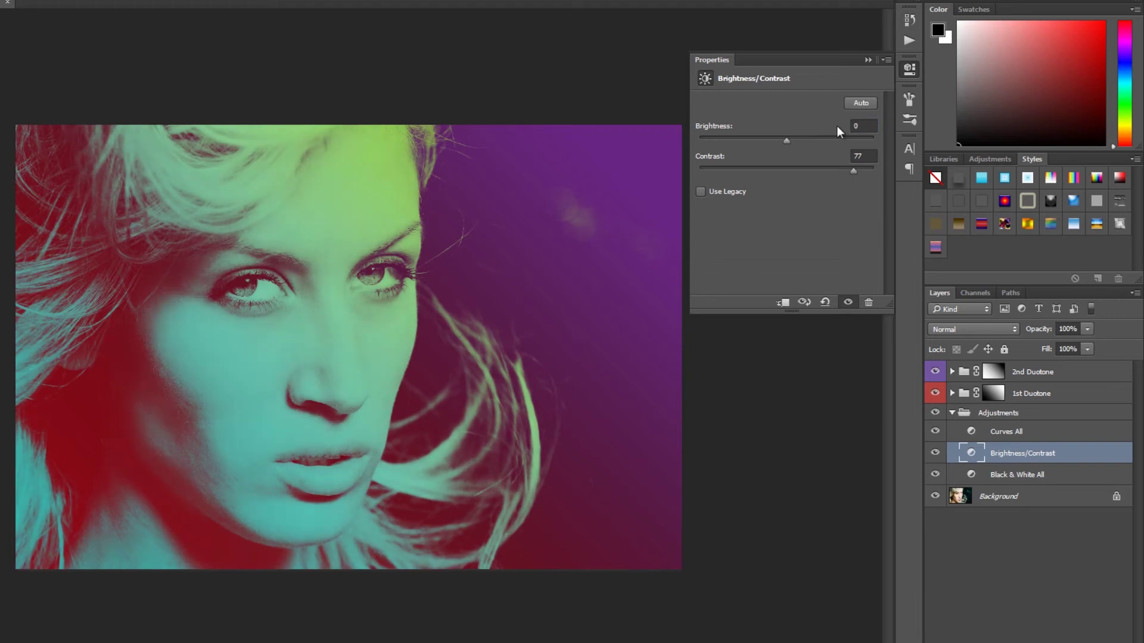
click(970, 433)
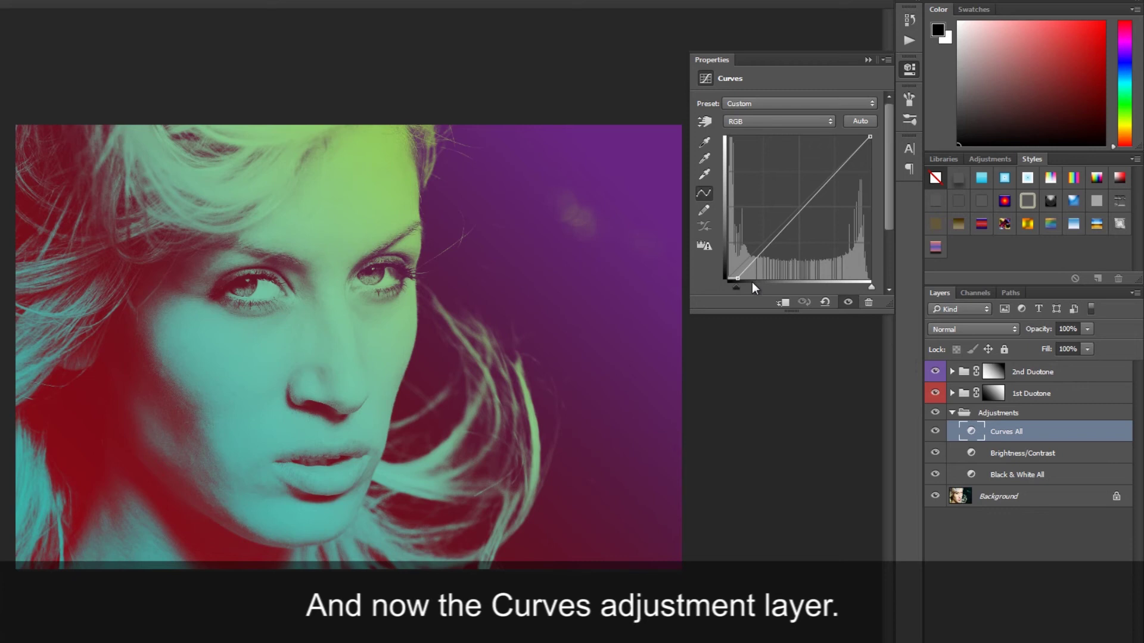
Step: Try moving the Curves All black point, white point and a midpoint, then close Properties
drag(740, 279, 728, 278)
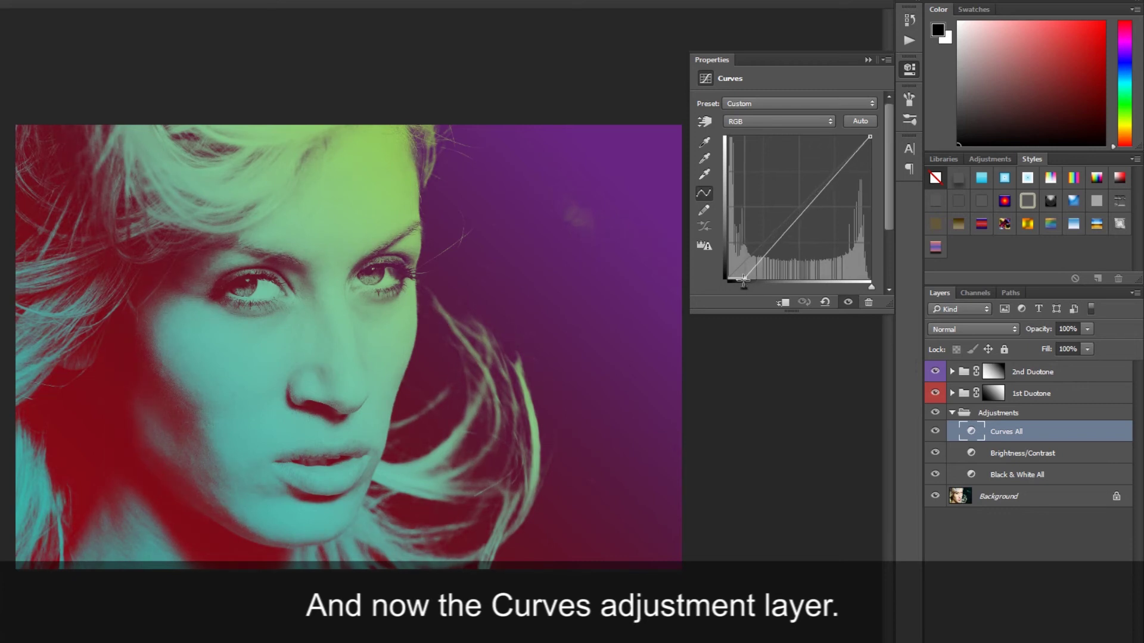
mouse_move(724, 275)
mouse_down()
mouse_move(721, 264)
mouse_move(738, 287)
mouse_up()
mouse_move(870, 137)
mouse_down()
mouse_move(870, 152)
mouse_move(870, 136)
mouse_move(848, 132)
mouse_move(878, 133)
mouse_up()
drag(804, 209, 798, 205)
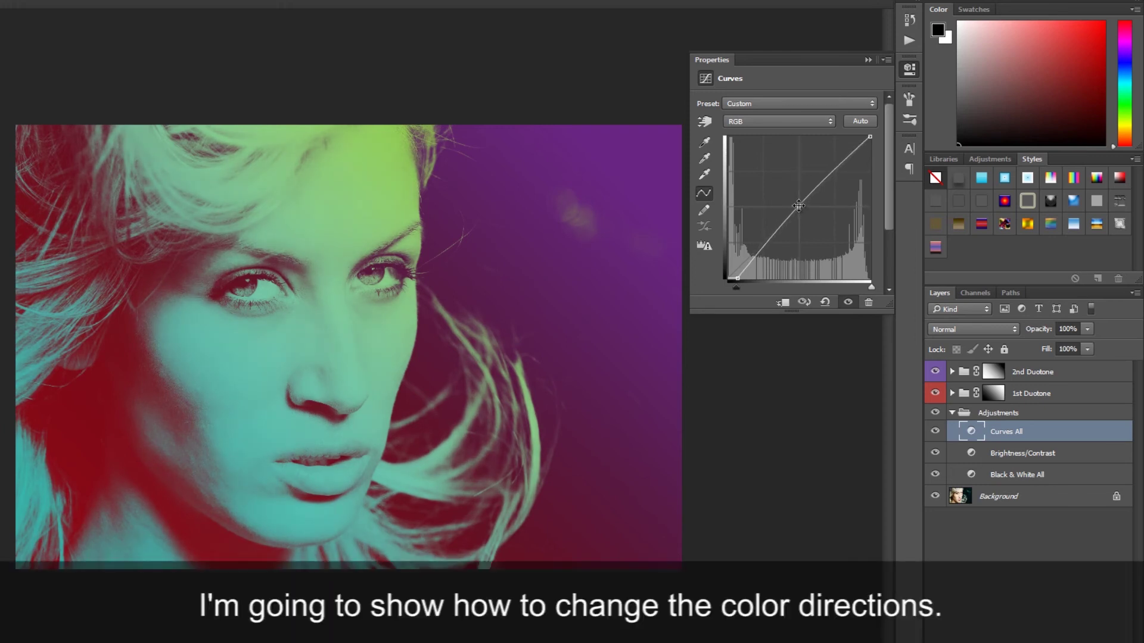
click(866, 59)
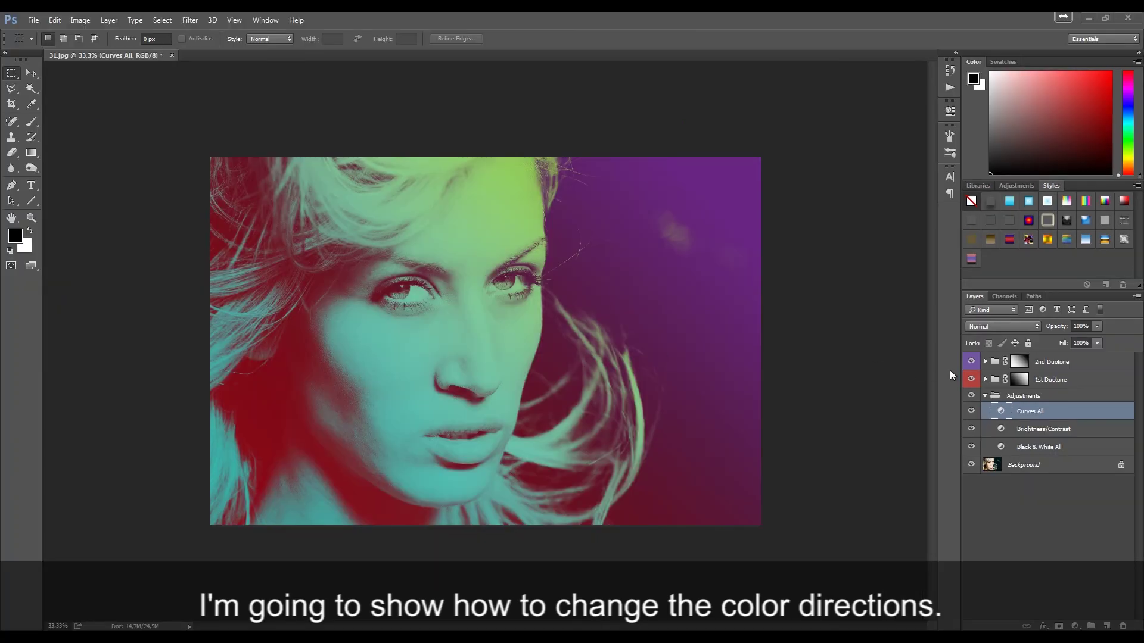
Step: Collapse the Adjustments group and select the Gradient Tool from the toolbar flyout
click(985, 397)
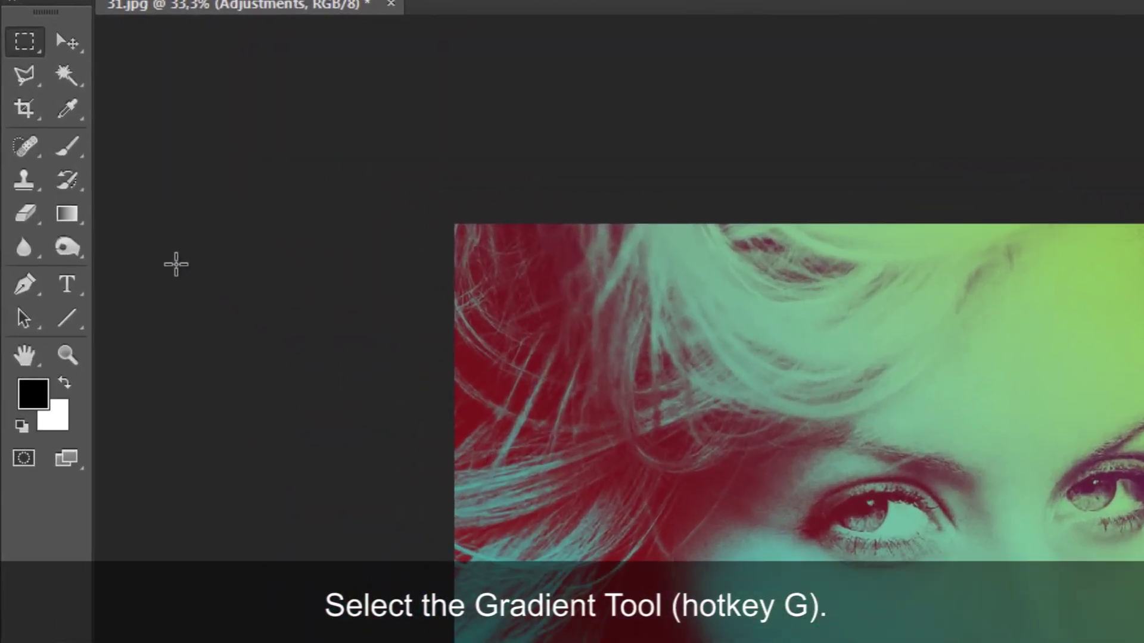
drag(66, 220, 209, 221)
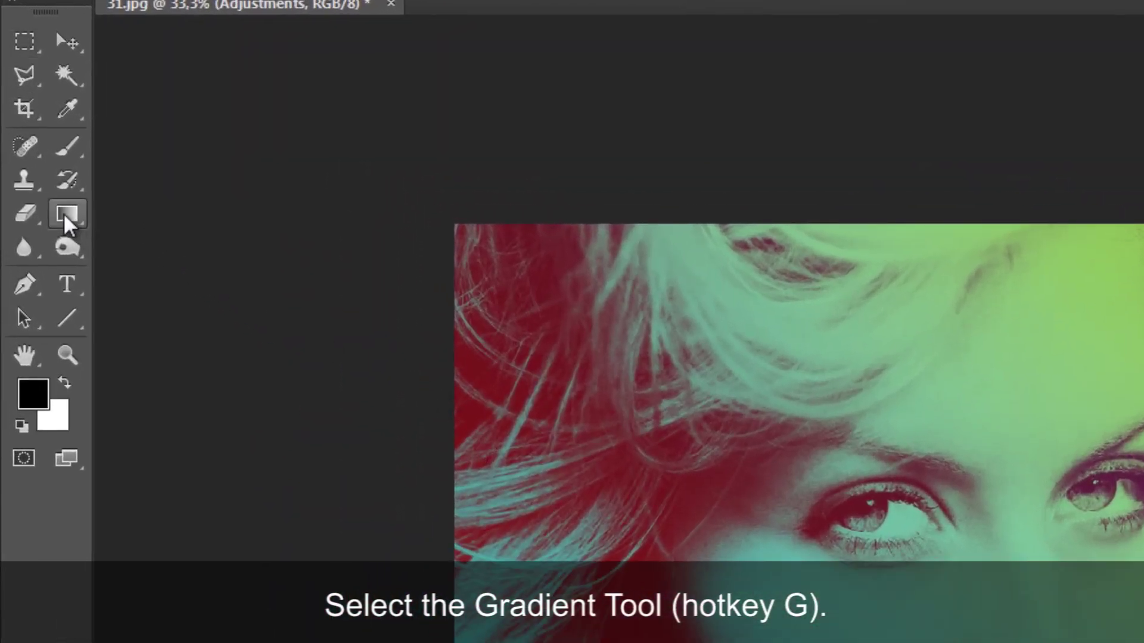
click(208, 219)
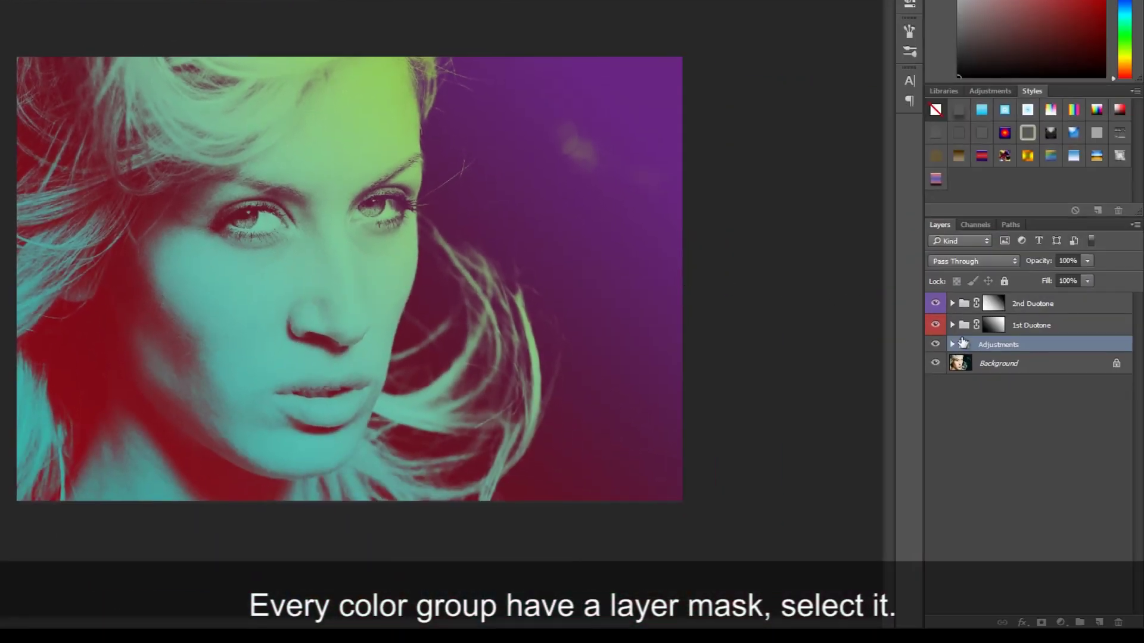
Step: Draw a top-to-chin gradient on the 1st Duotone mask and an upward gradient on the 2nd
click(994, 326)
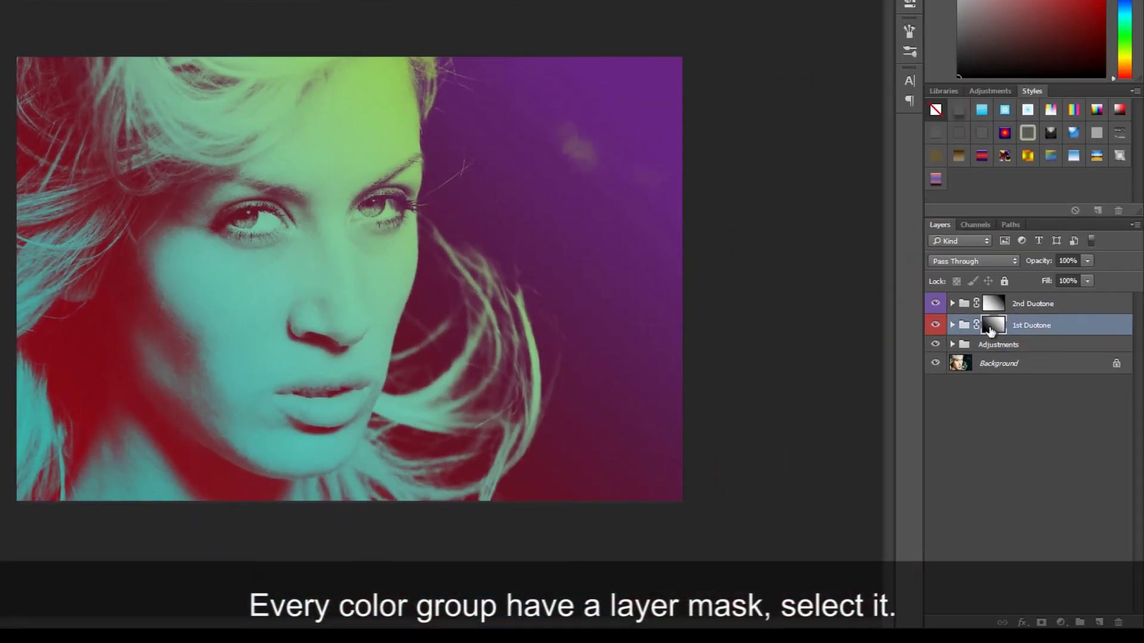
drag(348, 27, 354, 438)
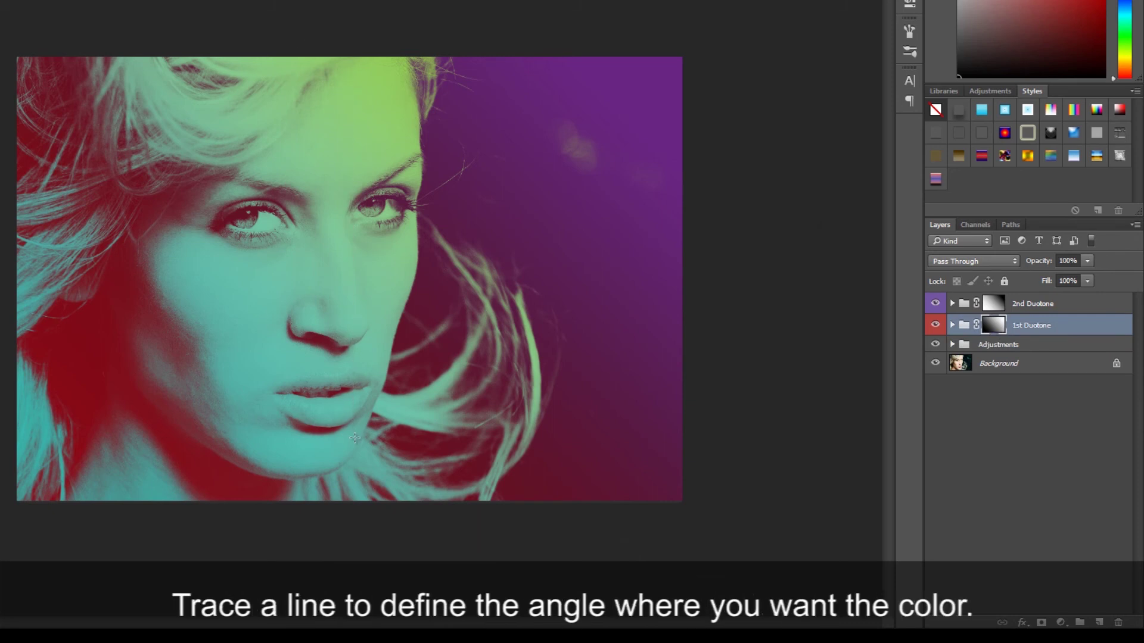
click(995, 305)
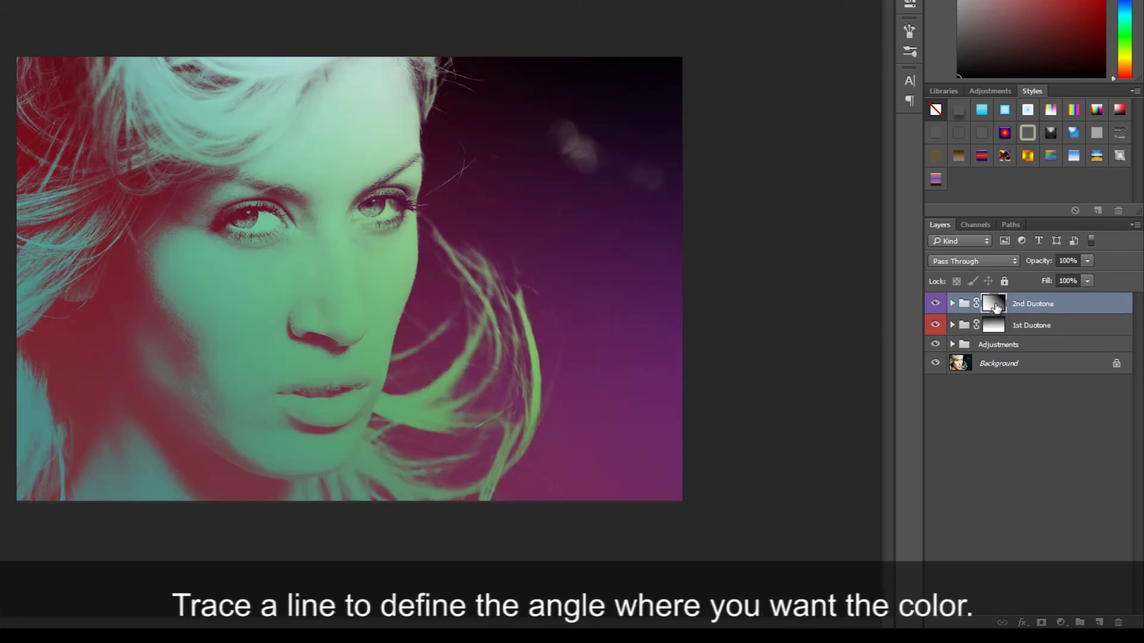
drag(367, 357, 362, 22)
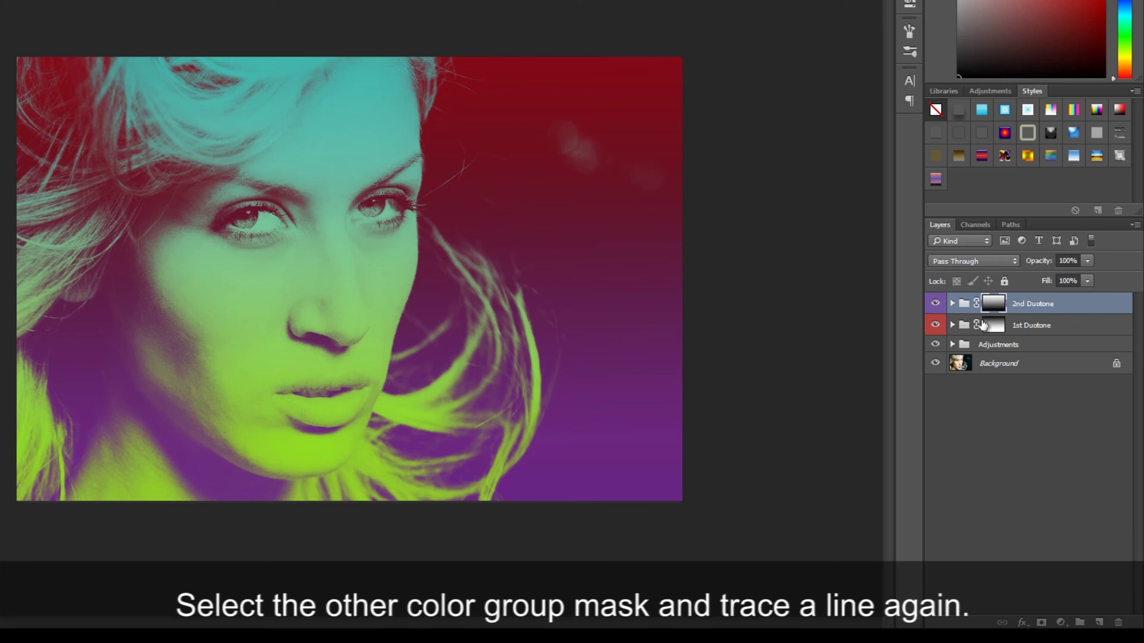
Step: Redraw both Duotone masks with diagonal gradients, bottom-right to upper-left and top-left to bottom-right
click(994, 325)
drag(693, 509, 107, 135)
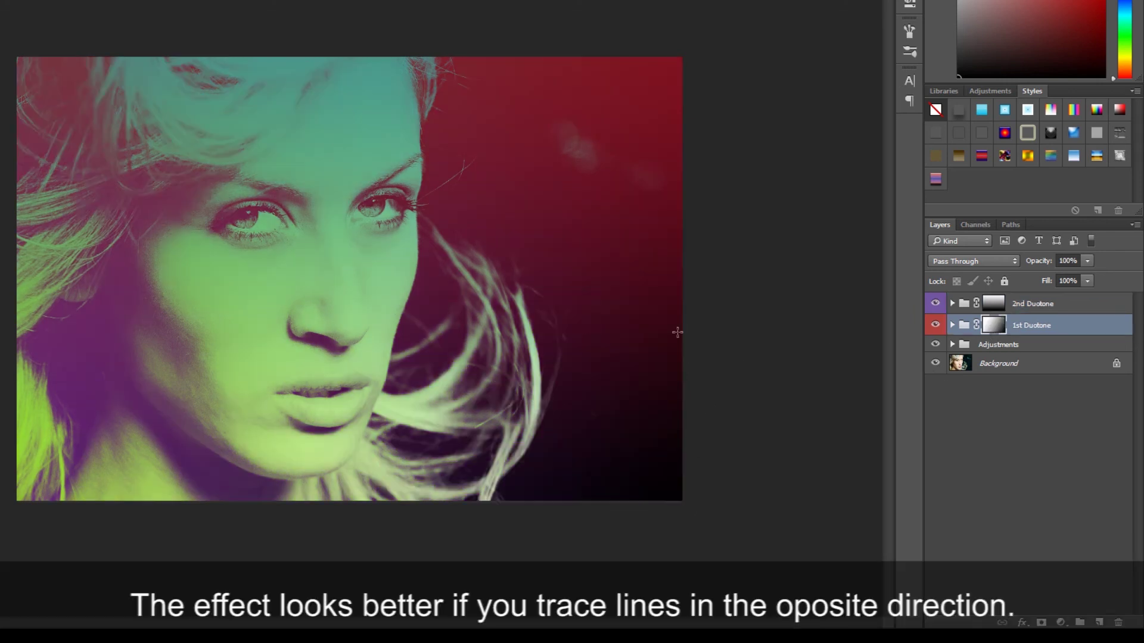
click(999, 300)
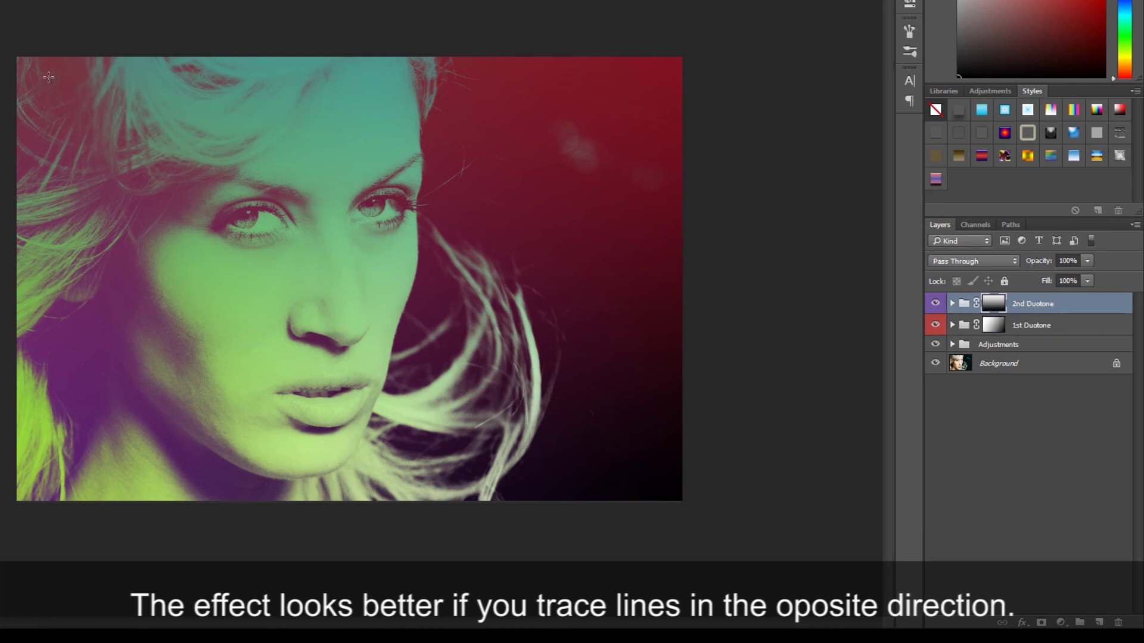
drag(48, 77, 667, 481)
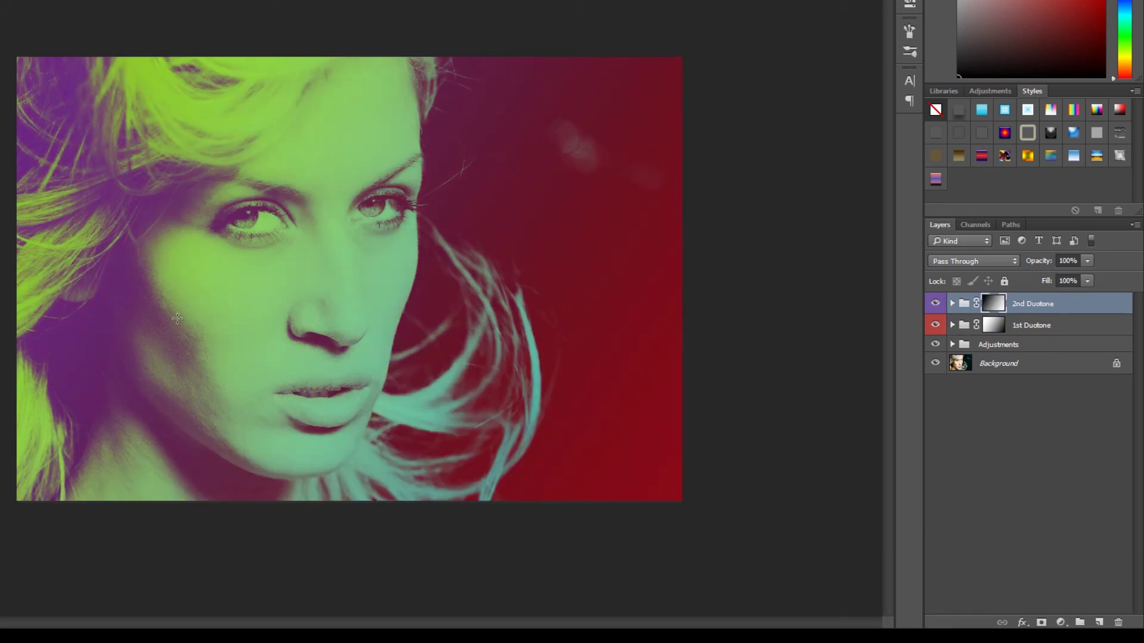
Step: Redraw the 1st Duotone mask with a horizontal left-to-right gradient
click(992, 325)
drag(691, 285, 393, 290)
drag(21, 285, 474, 299)
key(alt+bracketright)
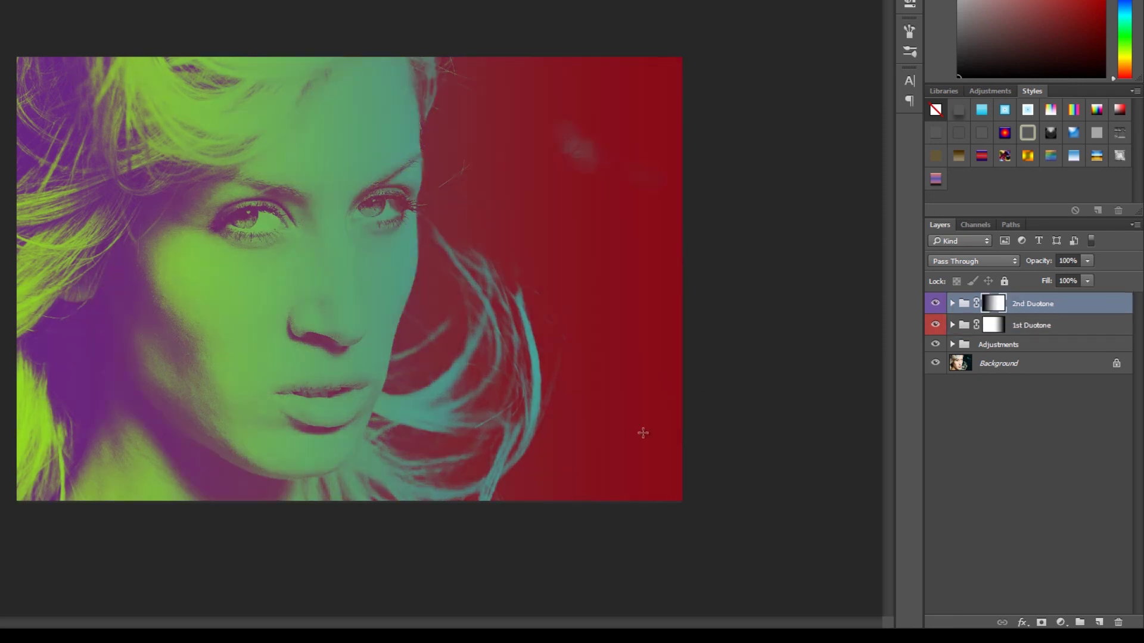
click(992, 325)
Step: Give the 1st Duotone mask a lower-left to upper-right gradient and the 2nd an upper-right to lower-left one
drag(32, 500, 658, 66)
key(alt+bracketright)
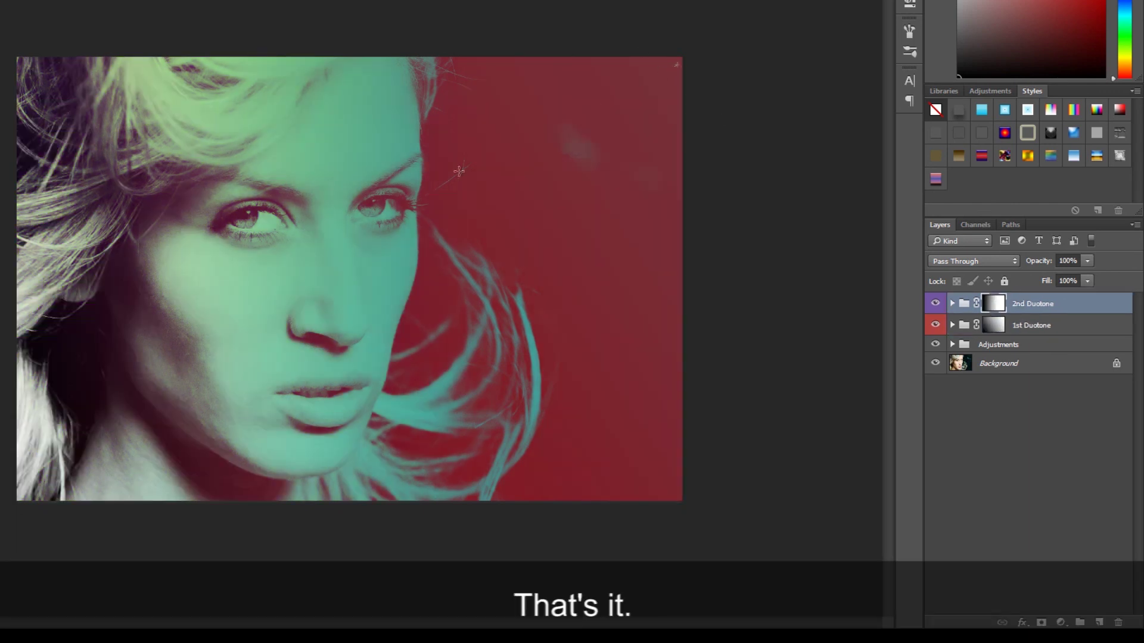
drag(458, 172, 177, 459)
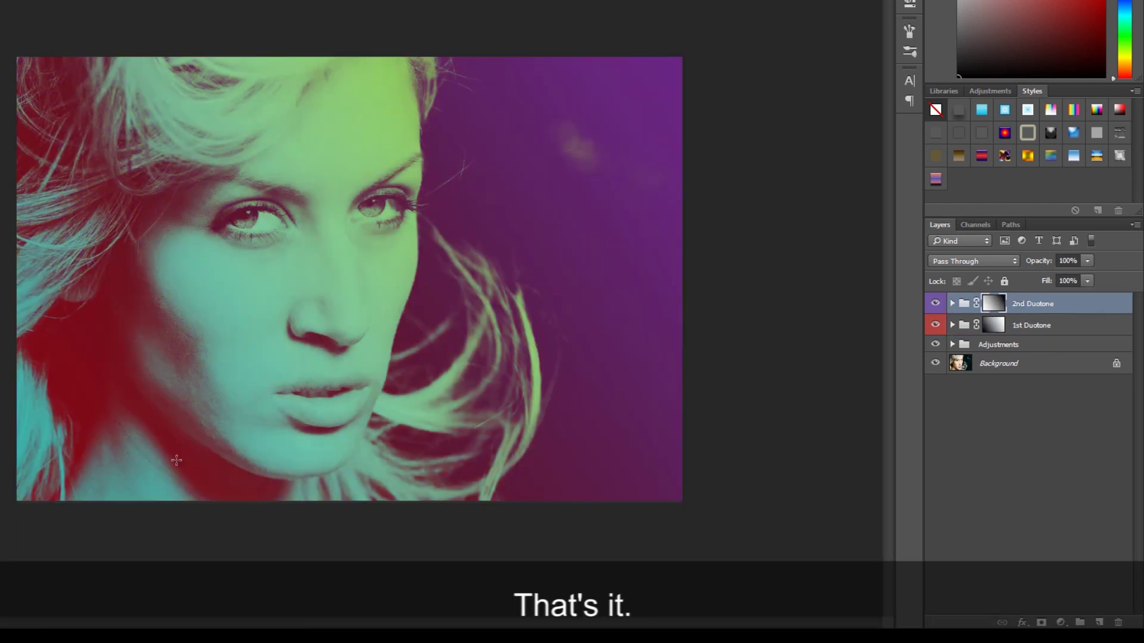